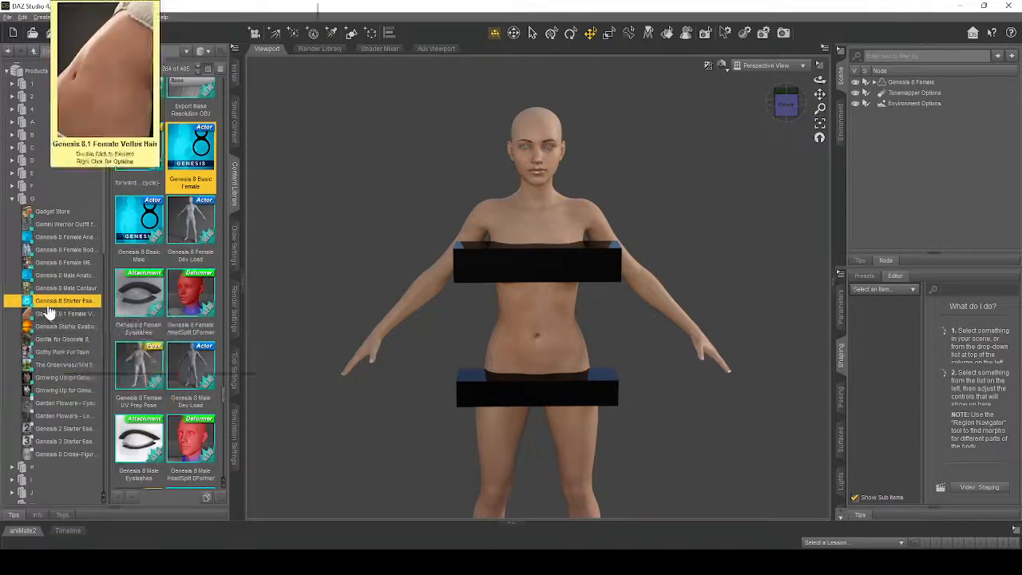
- Select the Genesis 8 Female figure and inspect it from the side and the front
mouse_move(43, 308)
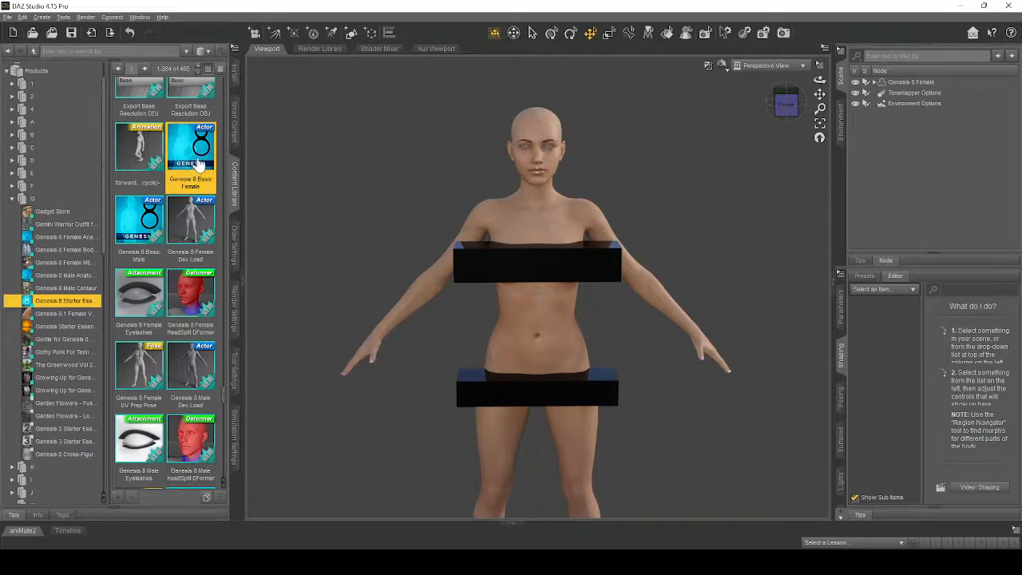
mouse_move(199, 161)
left_click(901, 81)
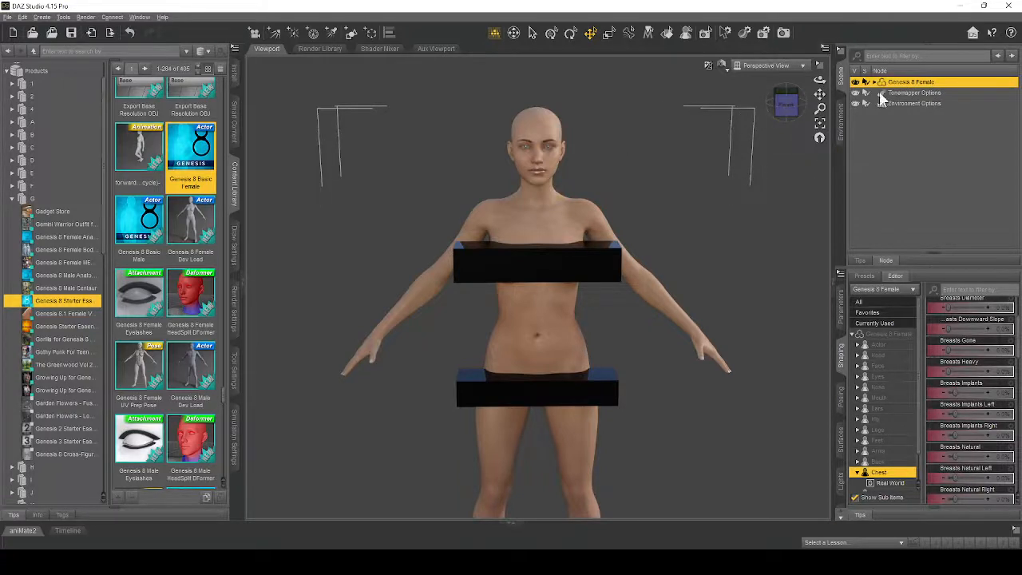
mouse_move(818, 79)
left_mouse_down()
mouse_move(782, 80)
mouse_move(802, 82)
left_mouse_up()
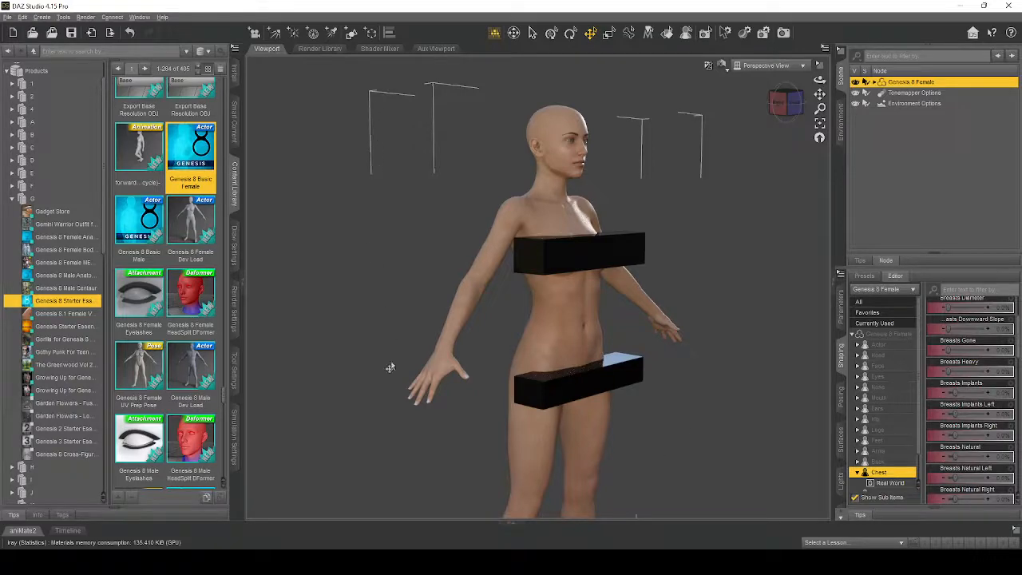
left_click_drag(819, 80, 786, 82)
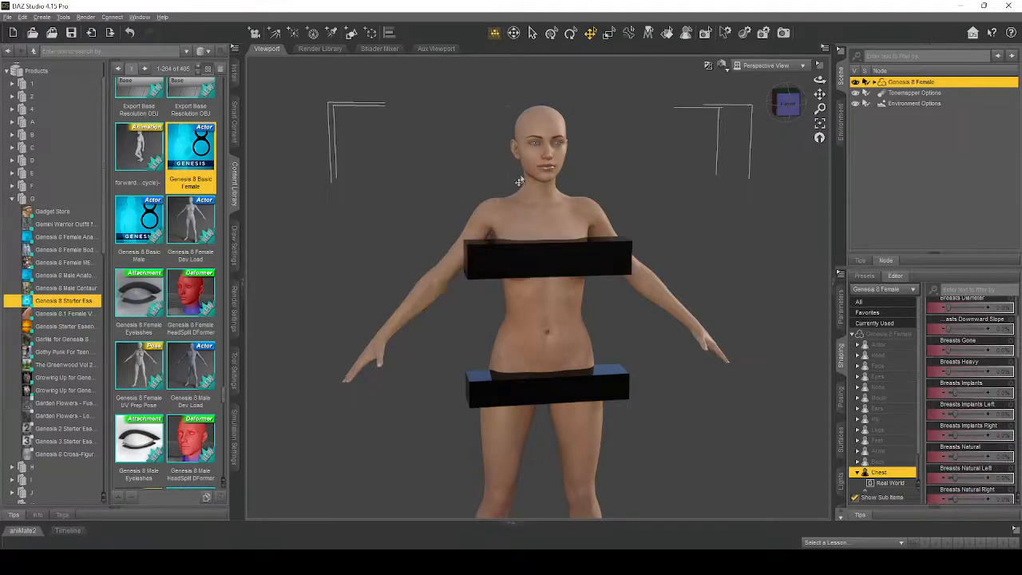
- Try the Universal tool and return to the Translate tool with the figure seen from the front
left_click(570, 35)
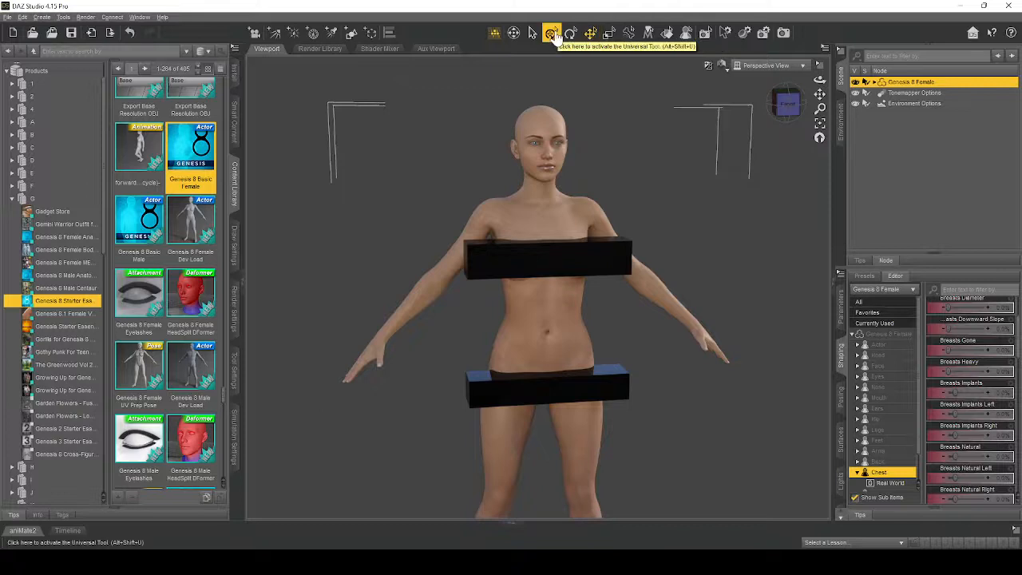
left_click(551, 33)
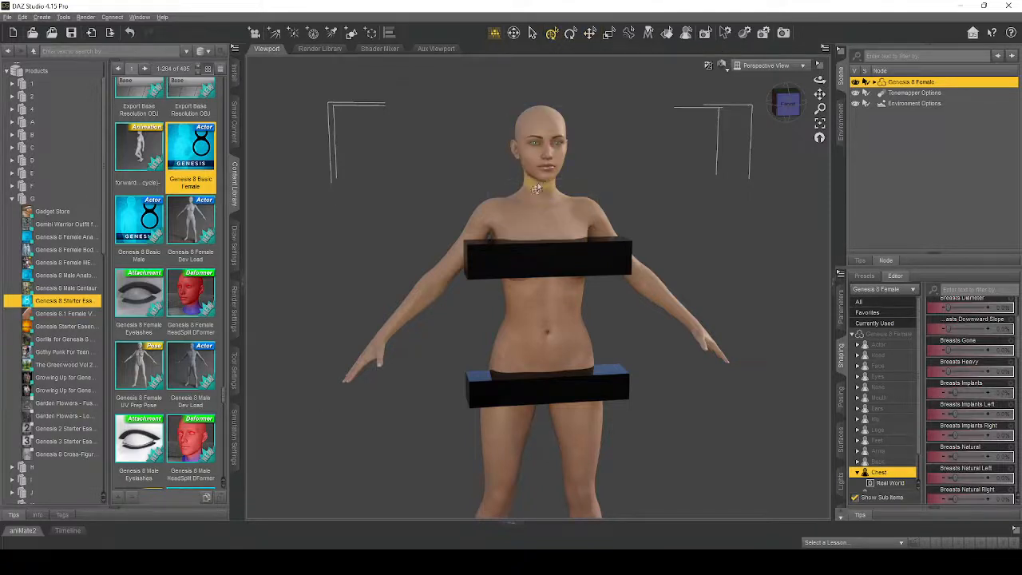
left_click(590, 33)
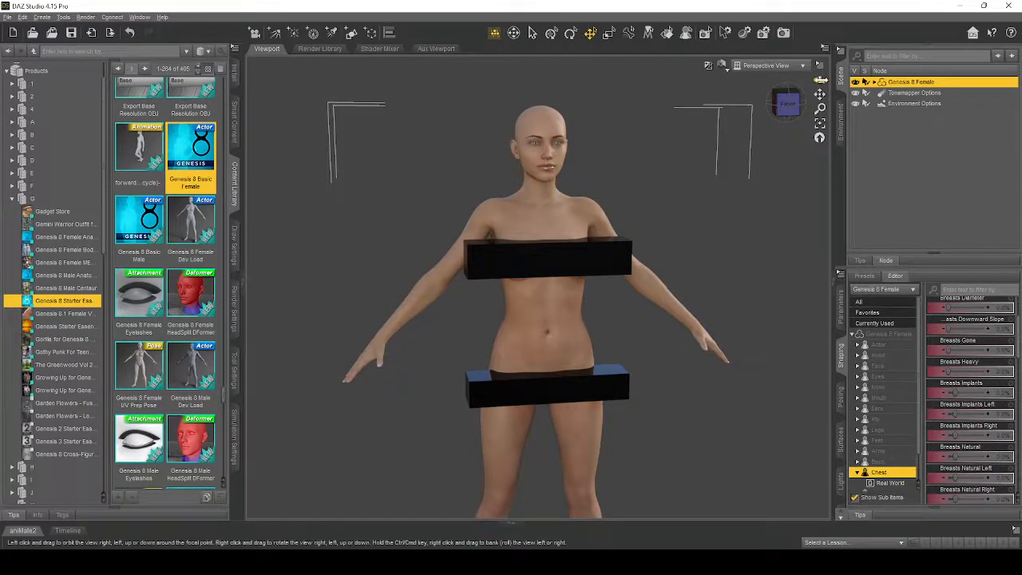
left_click_drag(820, 80, 808, 79)
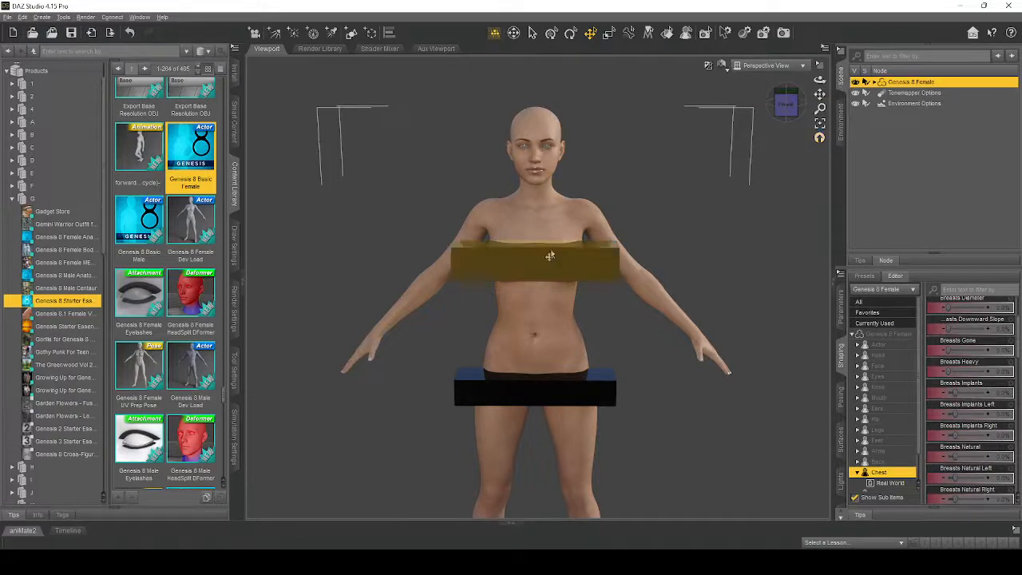
- Select the black blocks covering the figure and toggle the chest block's visibility off and back on
left_click(576, 273)
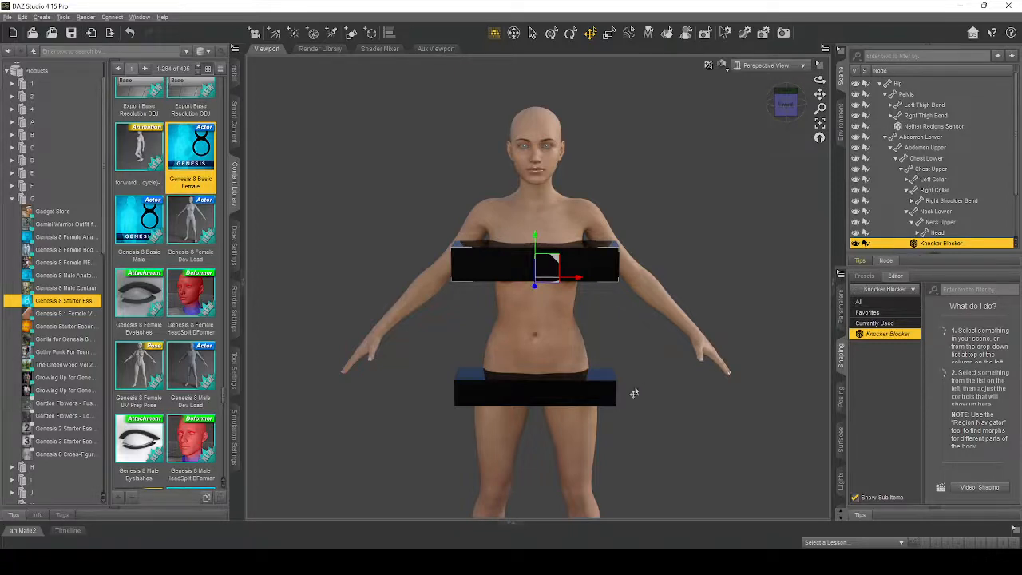
left_click(599, 391)
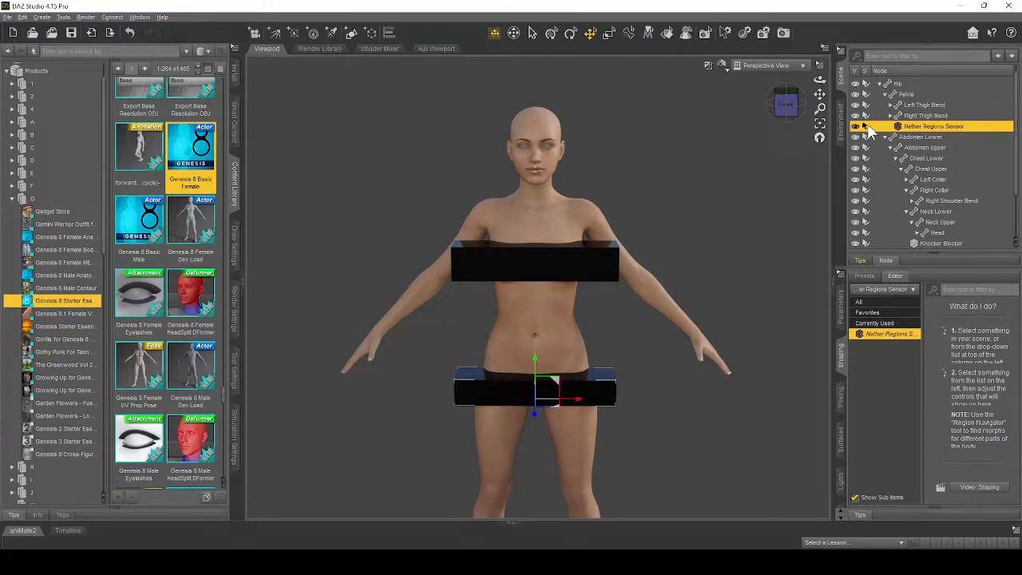
left_click(599, 267)
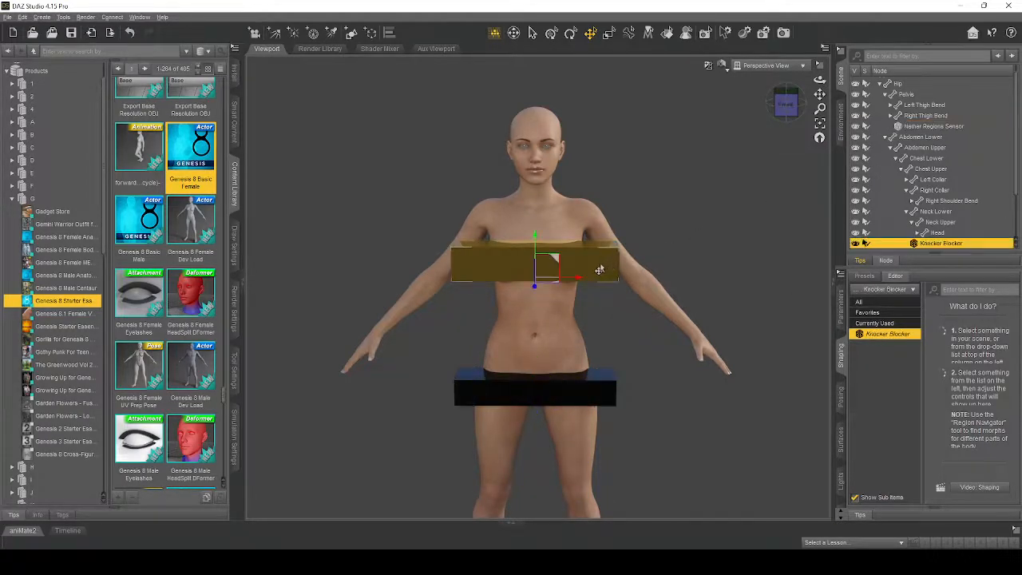
left_click(856, 243)
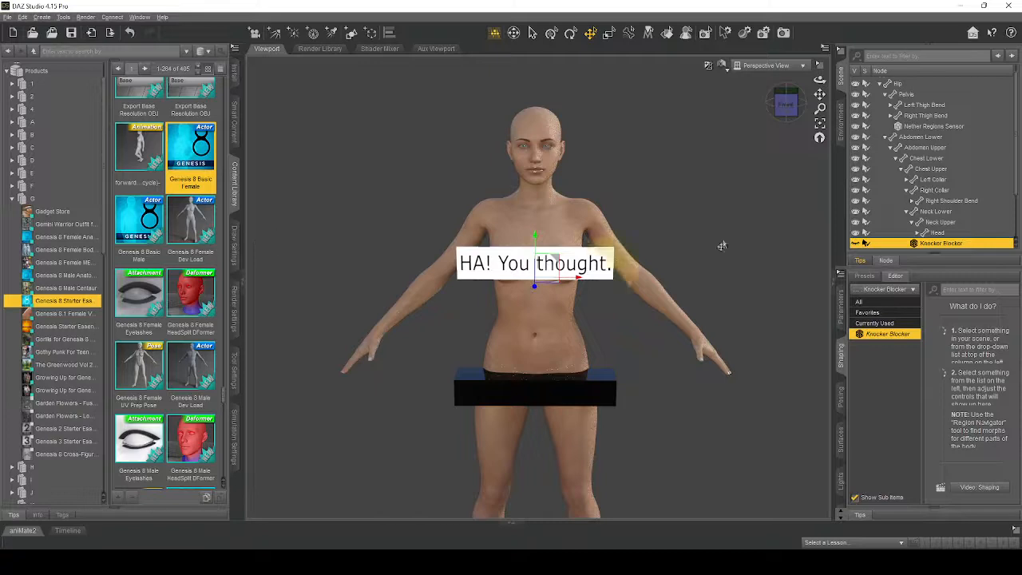
left_click(856, 244)
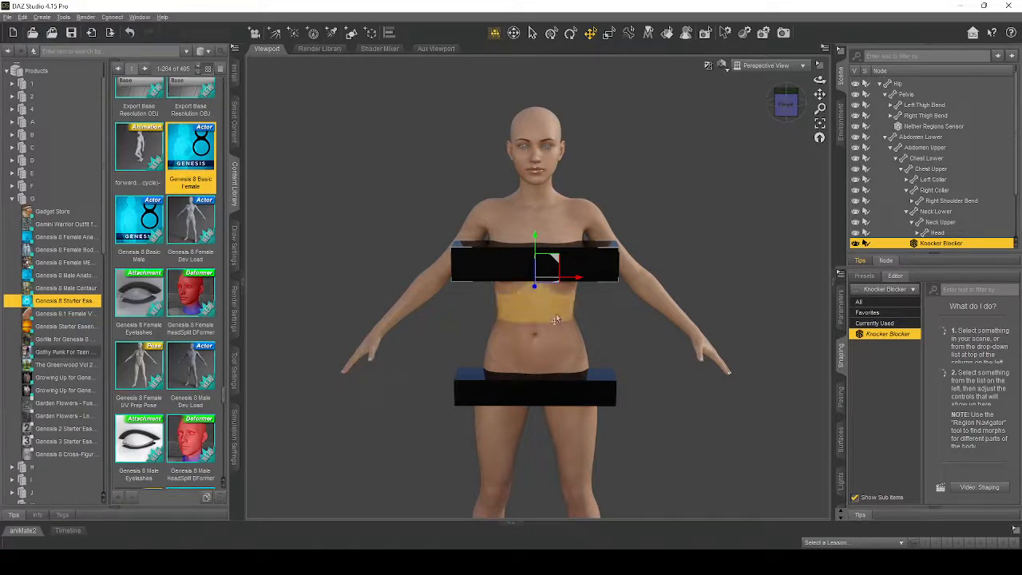
- Dress the Genesis 8 Female figure in the Basic Wear 02 wearable from the Genesis 8 Starter Essentials content
left_click(535, 123)
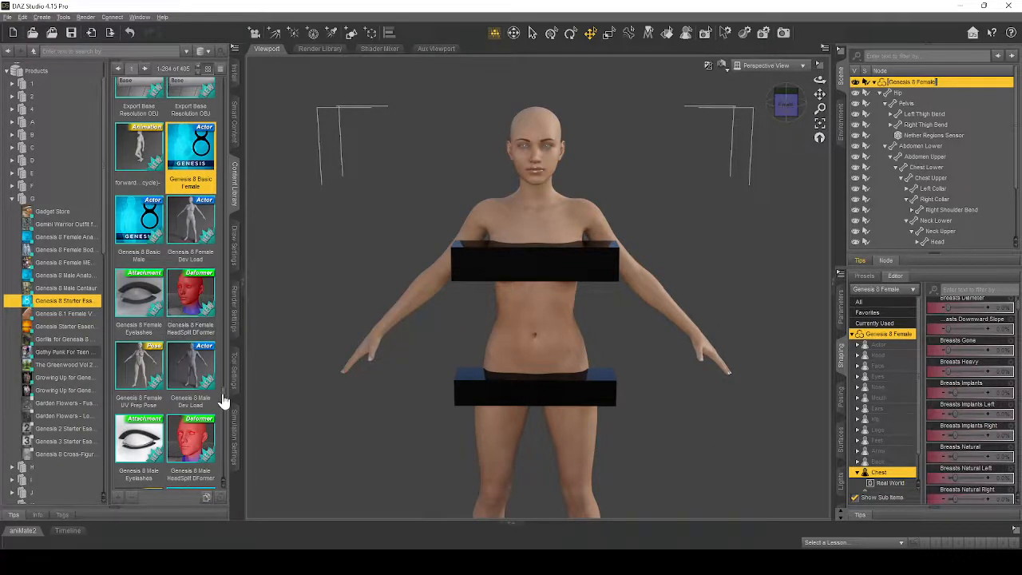
left_click_drag(223, 399, 231, 164)
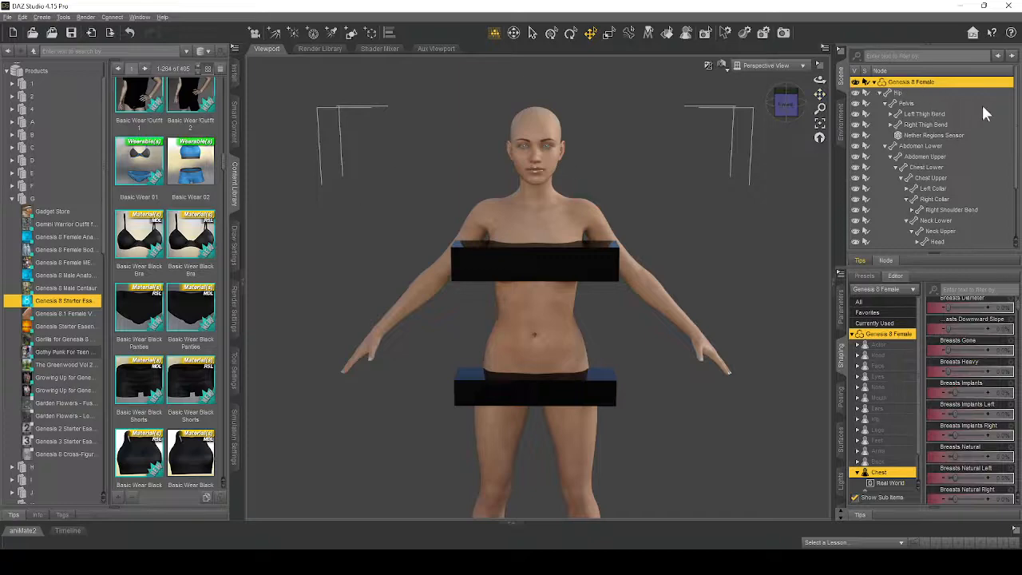
double_click(190, 160)
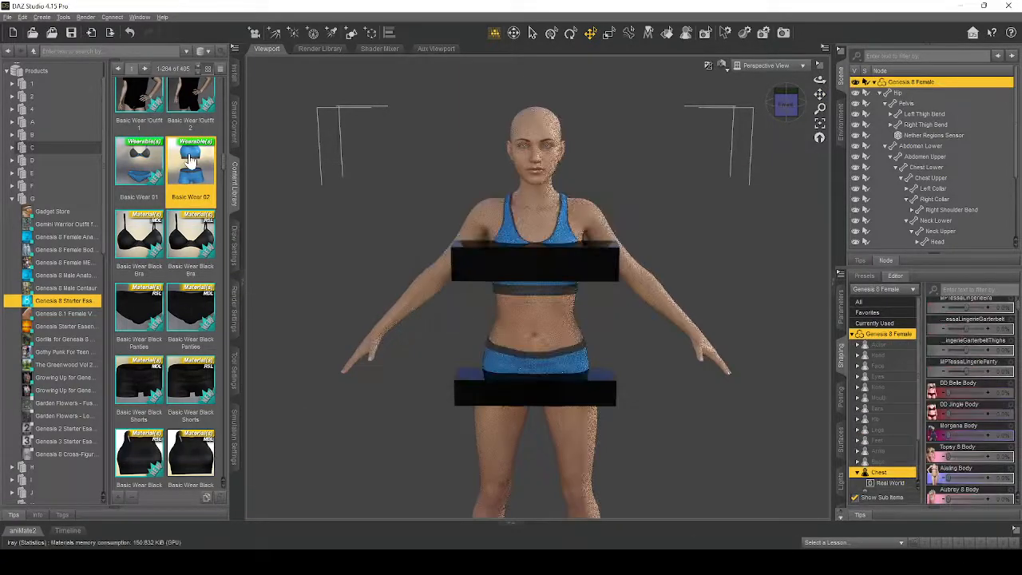
- Delete the Knocker Blocker, the Disappointment Plane and the Nether Regions Sensor covering the figure
left_click(600, 268)
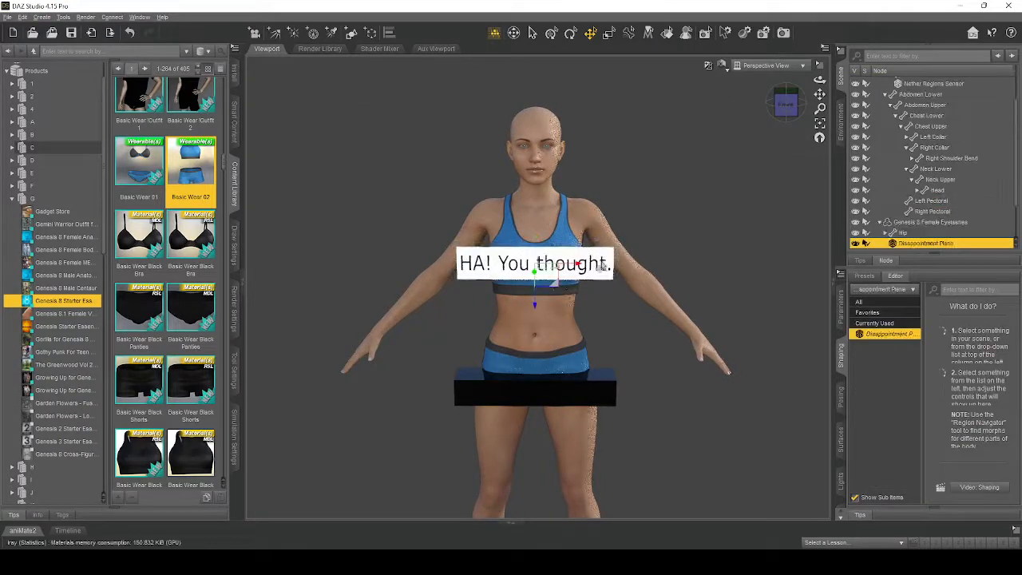
key("Delete")
left_click(612, 403)
key("Delete")
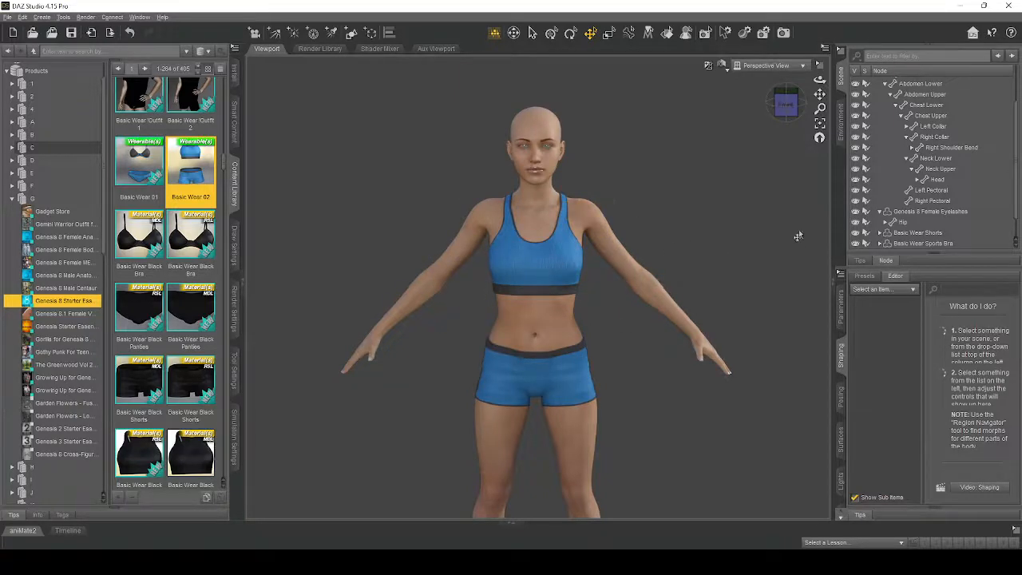
- Collapse the figure's Hip hierarchy and apply the Basic Wear Black Sports Bra MDL material to the Basic Wear Sports Bra
scroll(957, 193, "up", 3)
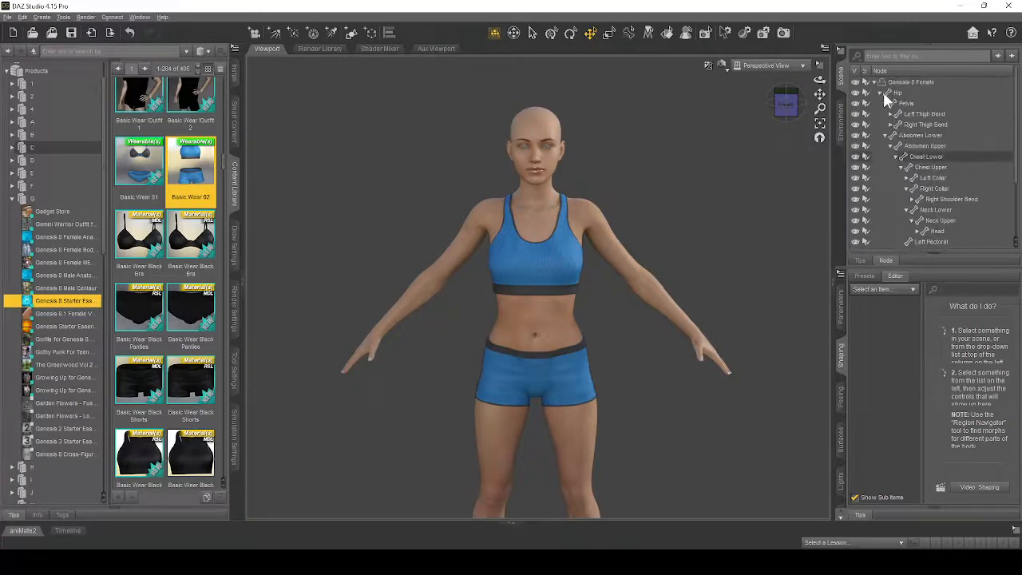
left_click(881, 93)
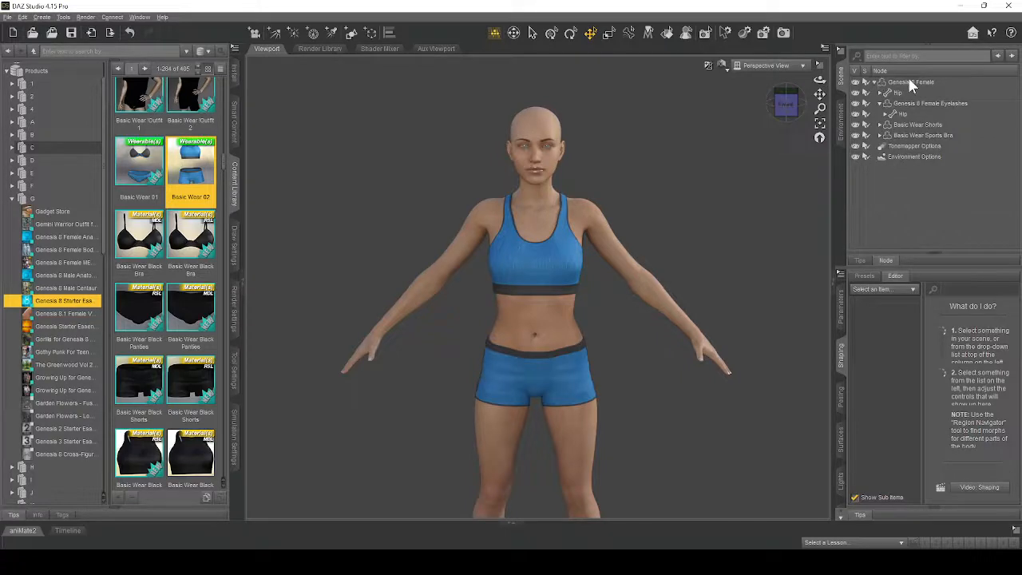
left_click(915, 128)
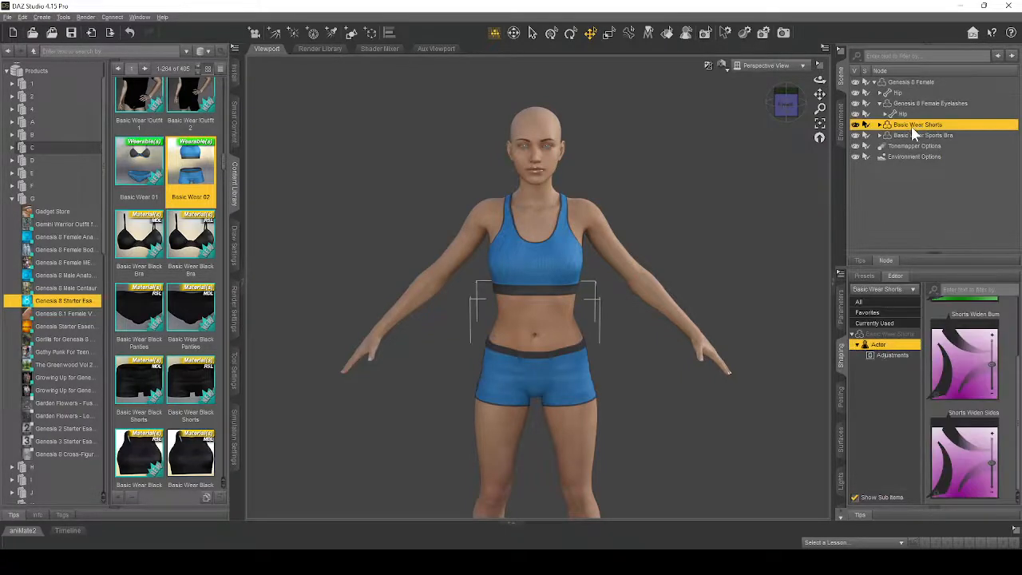
left_click(905, 137)
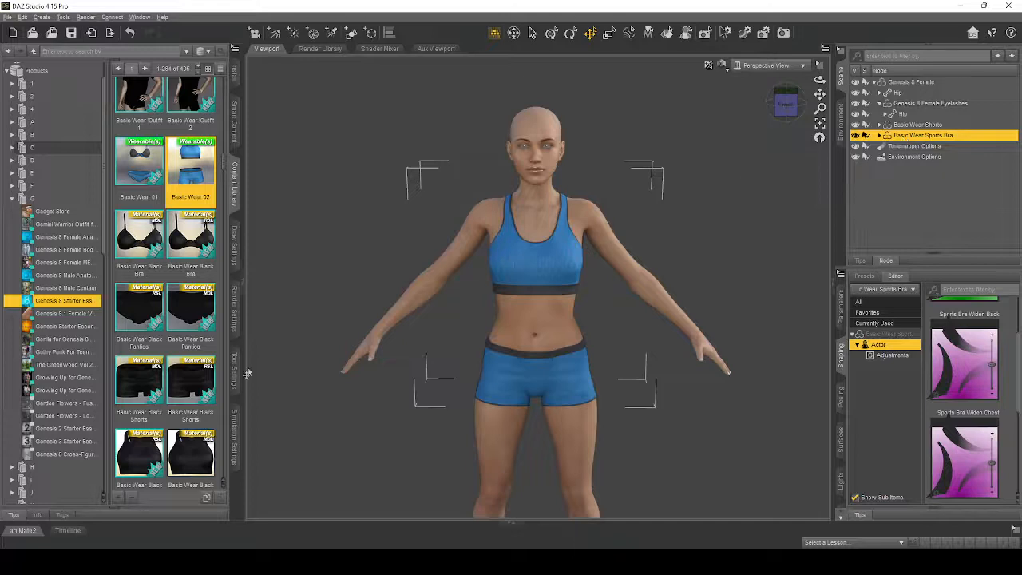
scroll(170, 468, "down", 3)
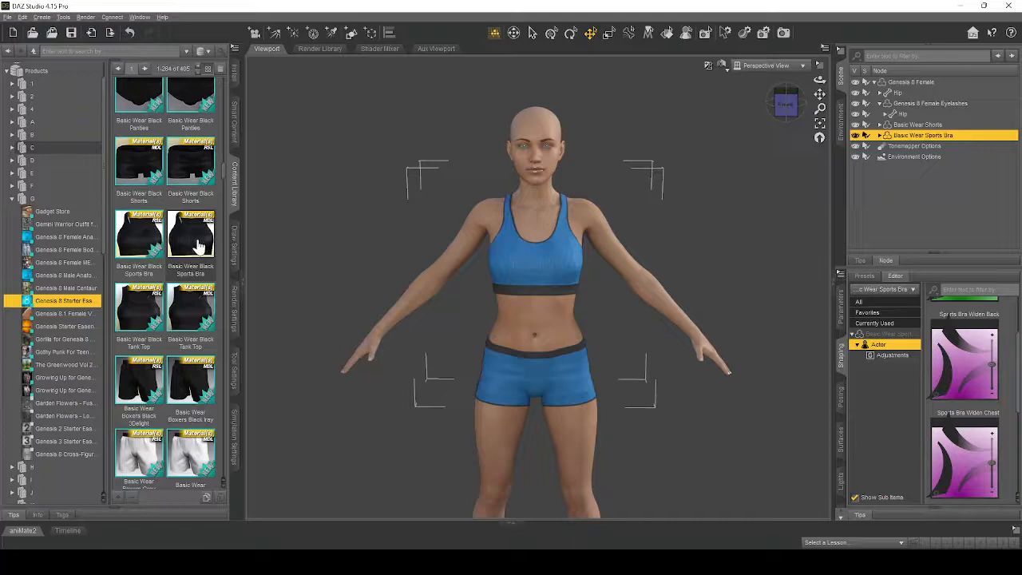
mouse_move(198, 246)
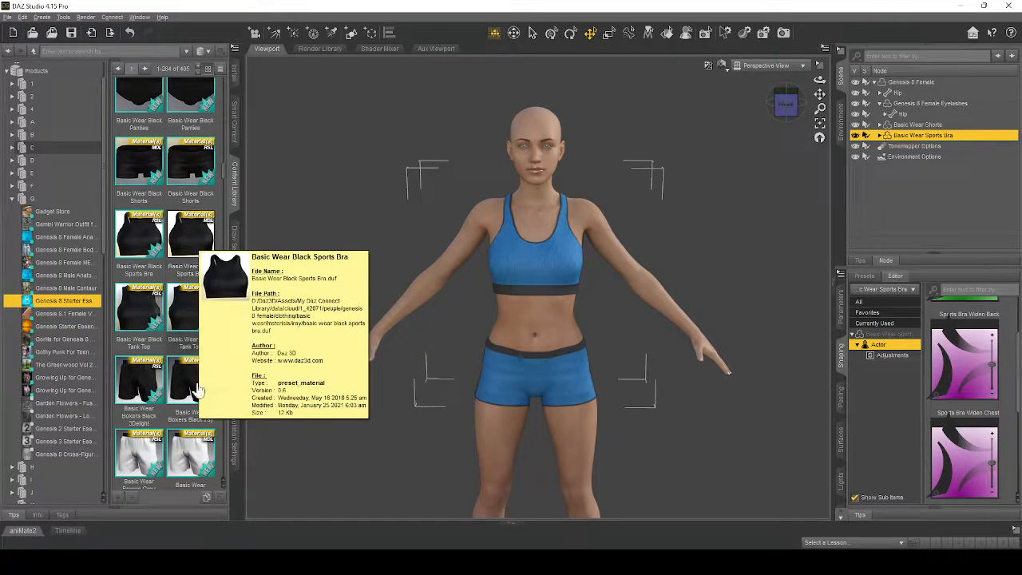
double_click(194, 238)
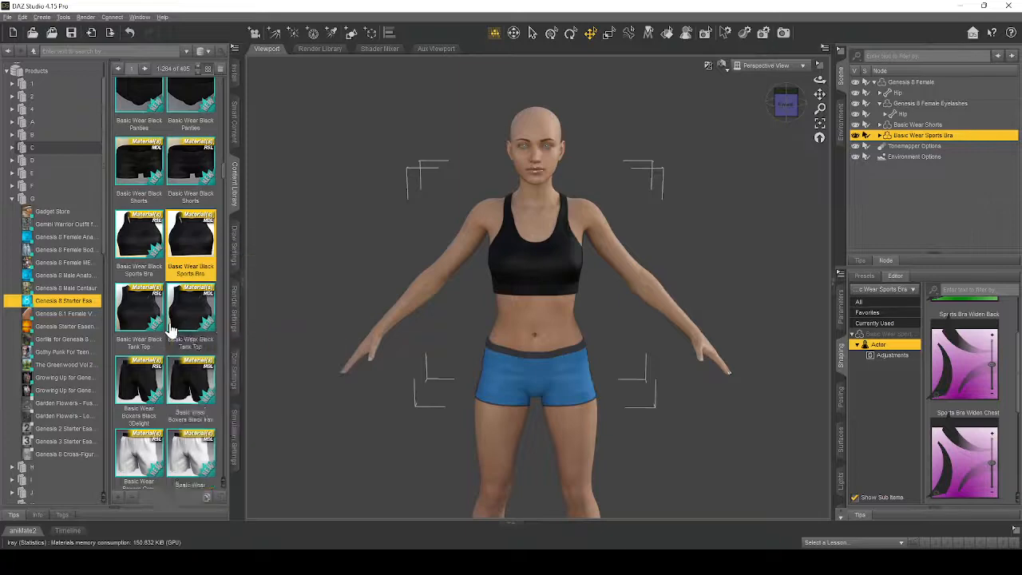
- Apply the Basic Wear Grey Shorts material to the Basic Wear Shorts
scroll(162, 319, "down", 4)
scroll(179, 345, "down", 6)
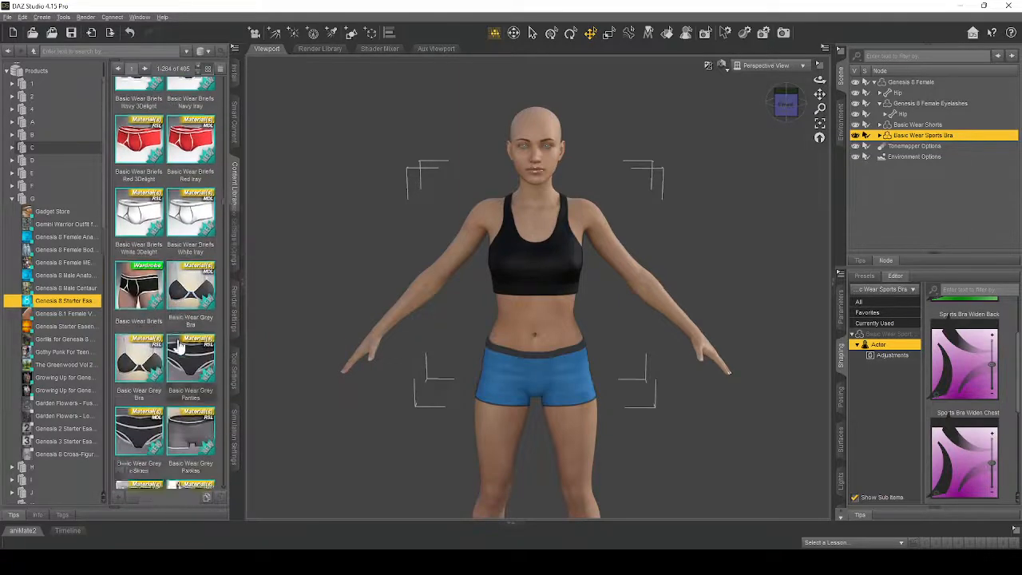
scroll(178, 345, "down", 3)
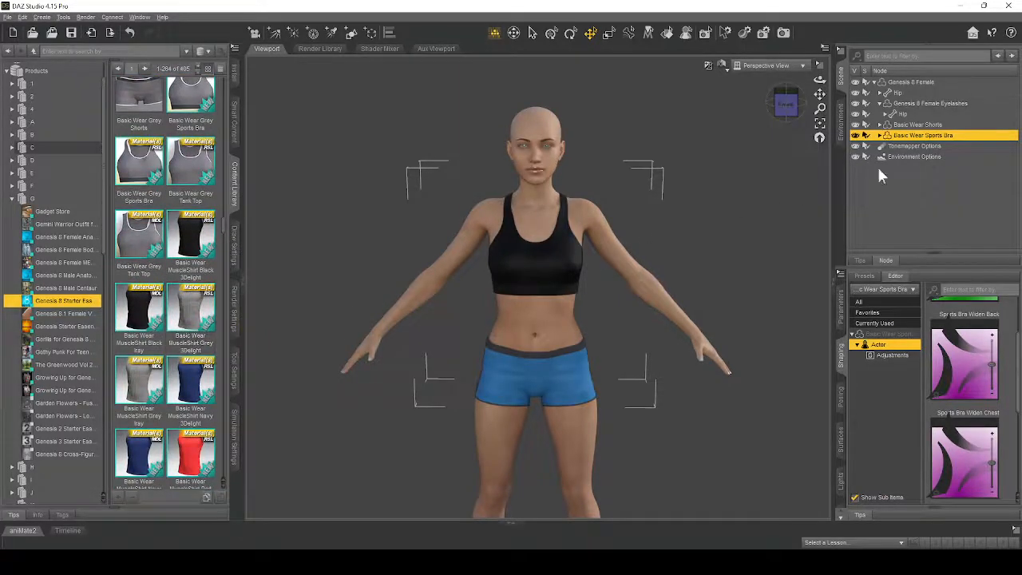
left_click(946, 127)
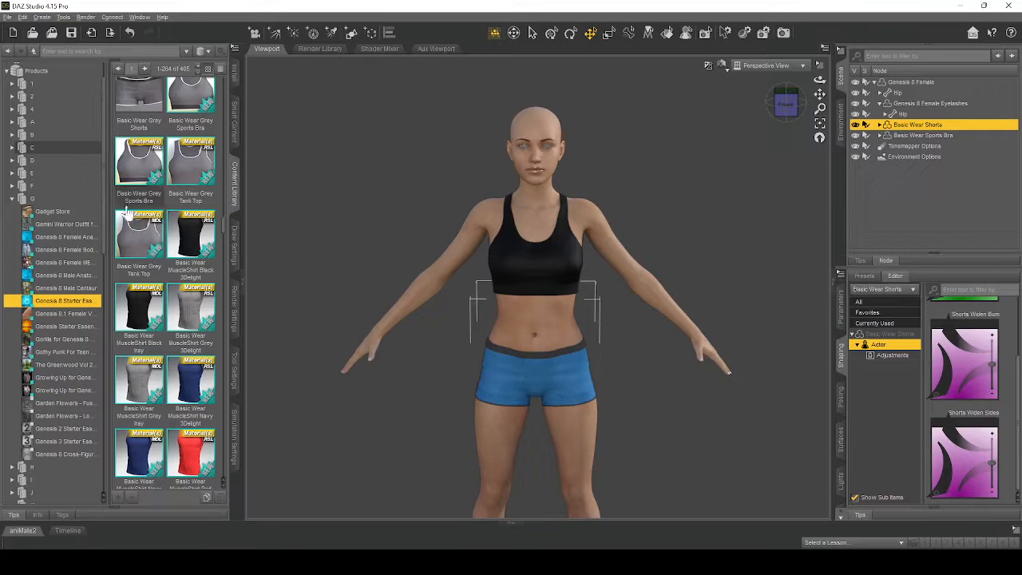
double_click(149, 107)
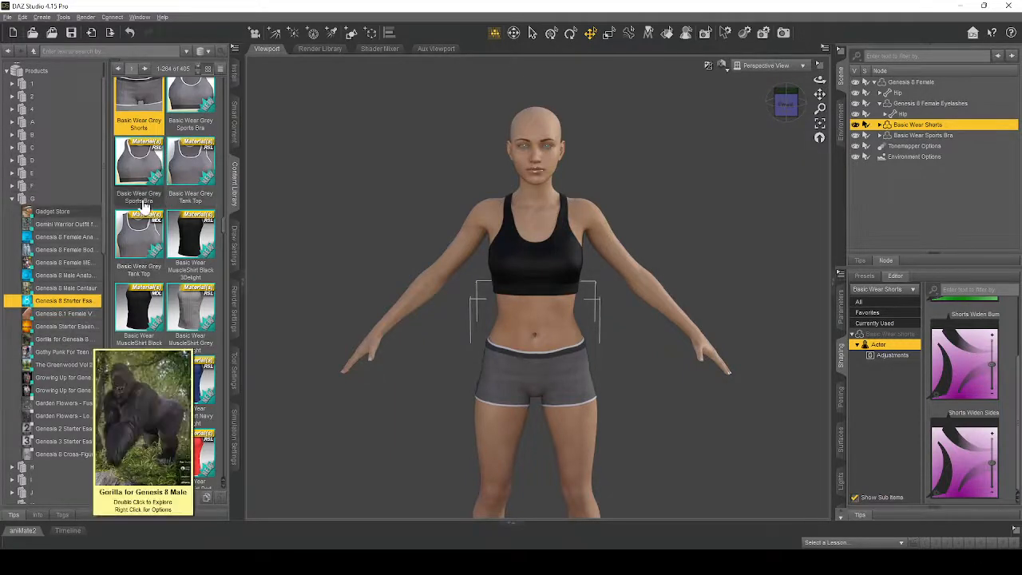
mouse_move(136, 209)
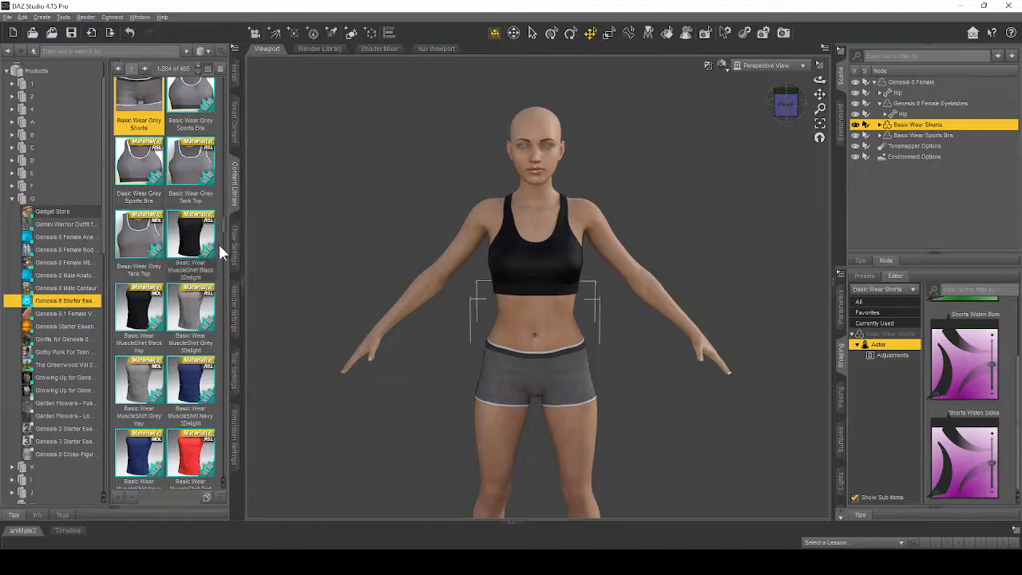
- Find the Toulouse Hair on the second page of the Genesis 8 Starter Essentials content and fit it to the Genesis 8 Female figure
scroll(218, 242, "down", 5)
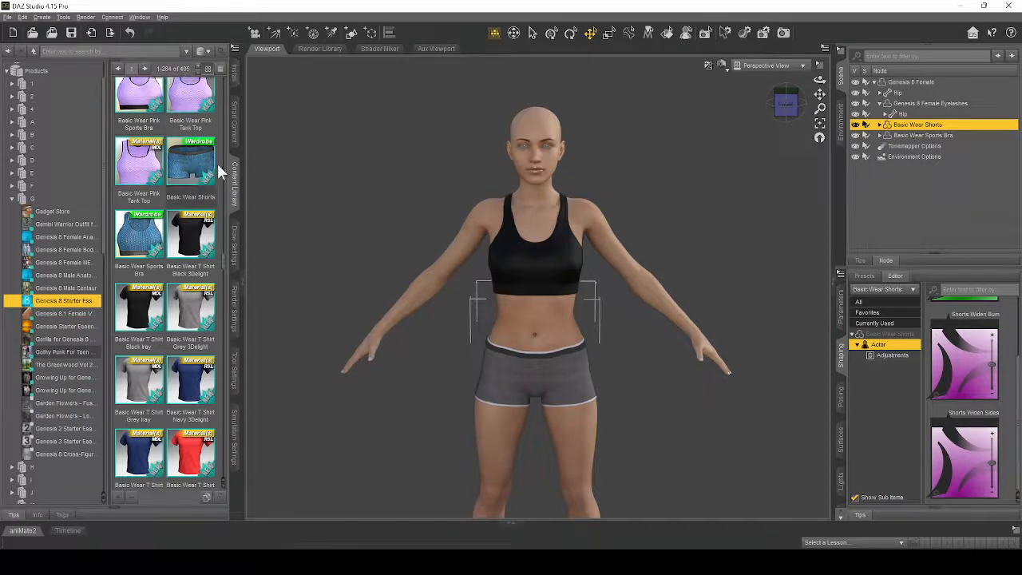
left_click_drag(223, 261, 222, 479)
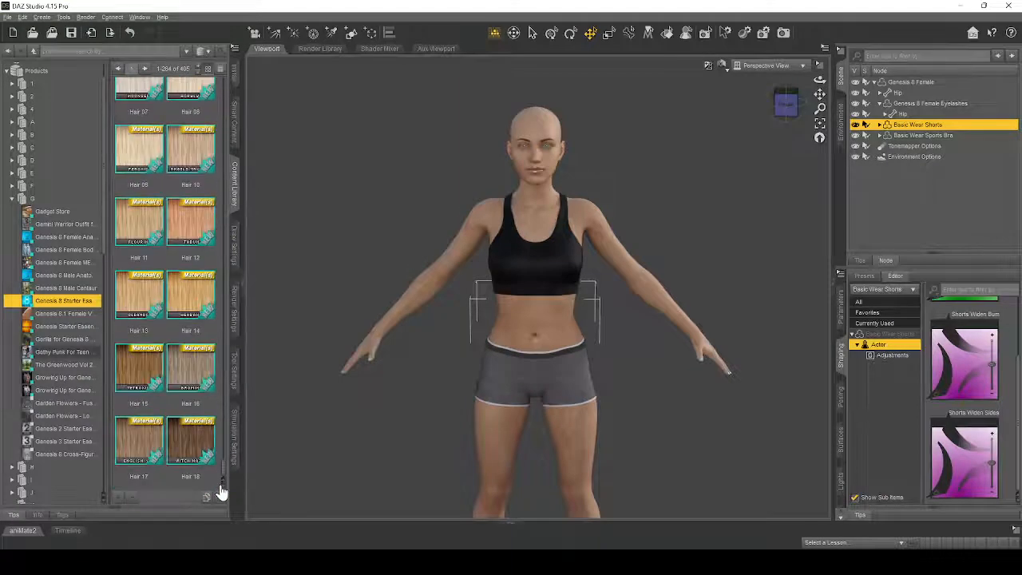
left_click(144, 69)
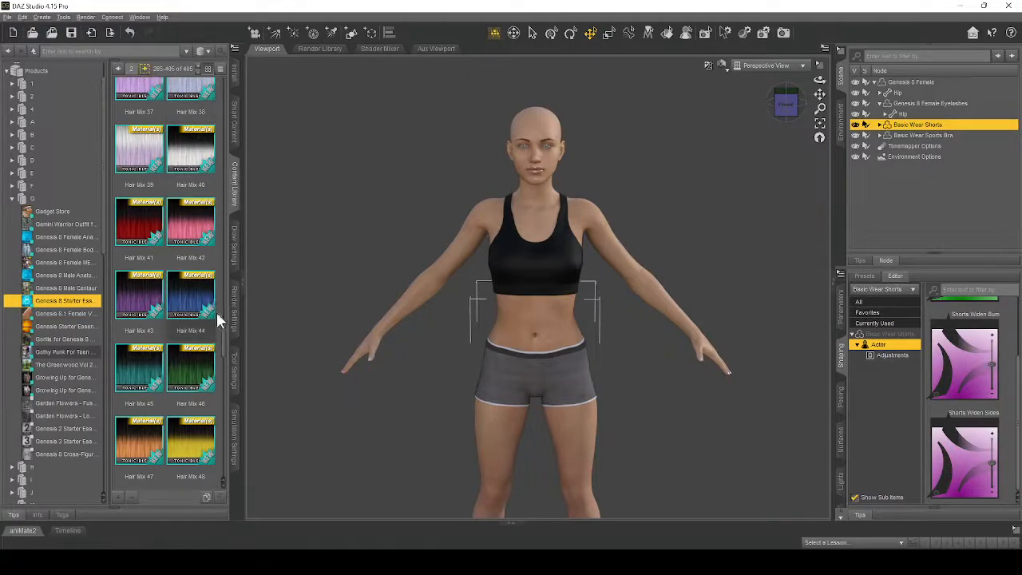
left_click_drag(223, 342, 222, 489)
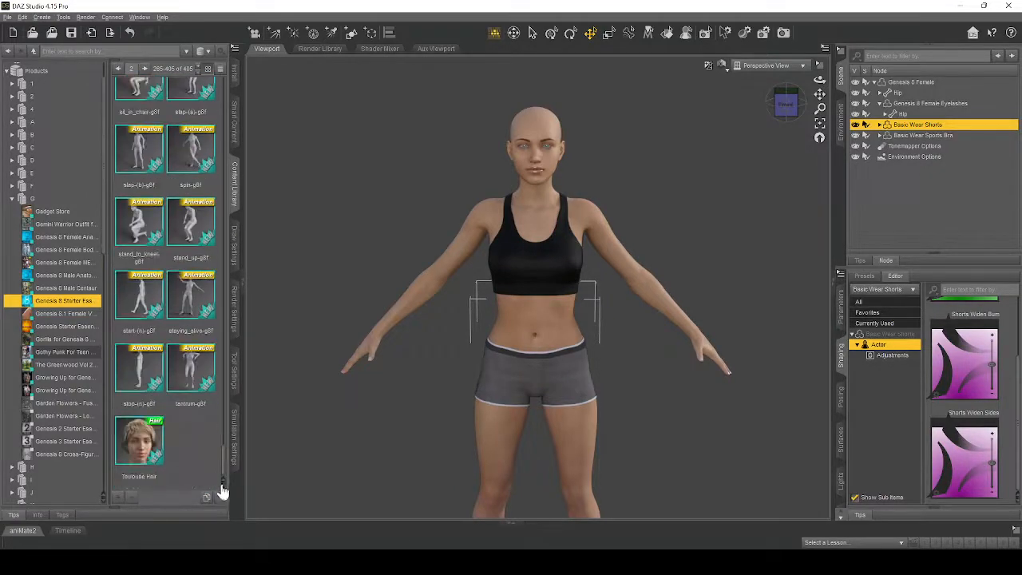
mouse_move(128, 467)
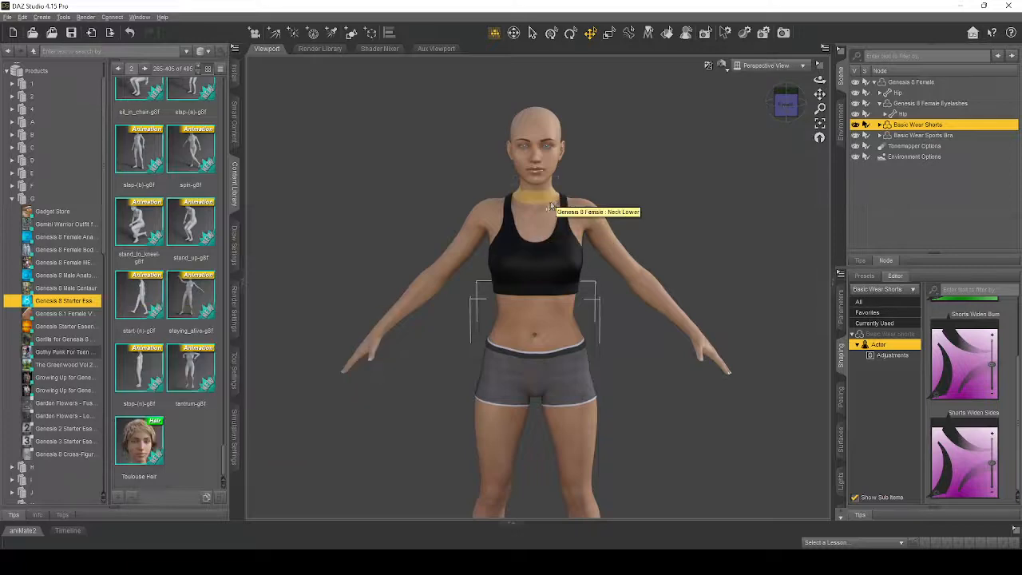
left_click(543, 216)
double_click(140, 443)
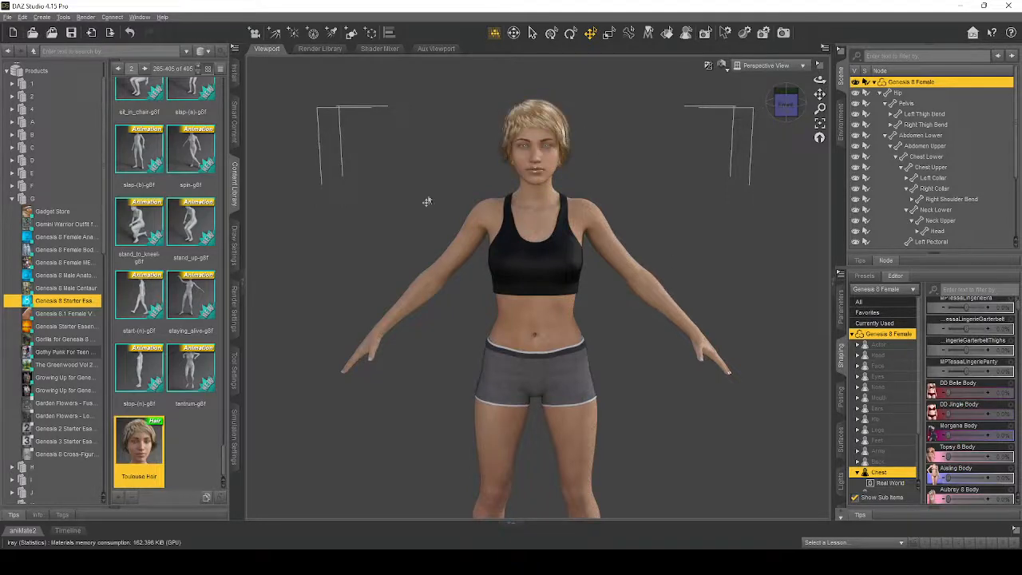
- Collapse the figure's Hip hierarchy and apply the purple Hair Mix 43 material to the Toulouse Hair
scroll(163, 343, "up", 10)
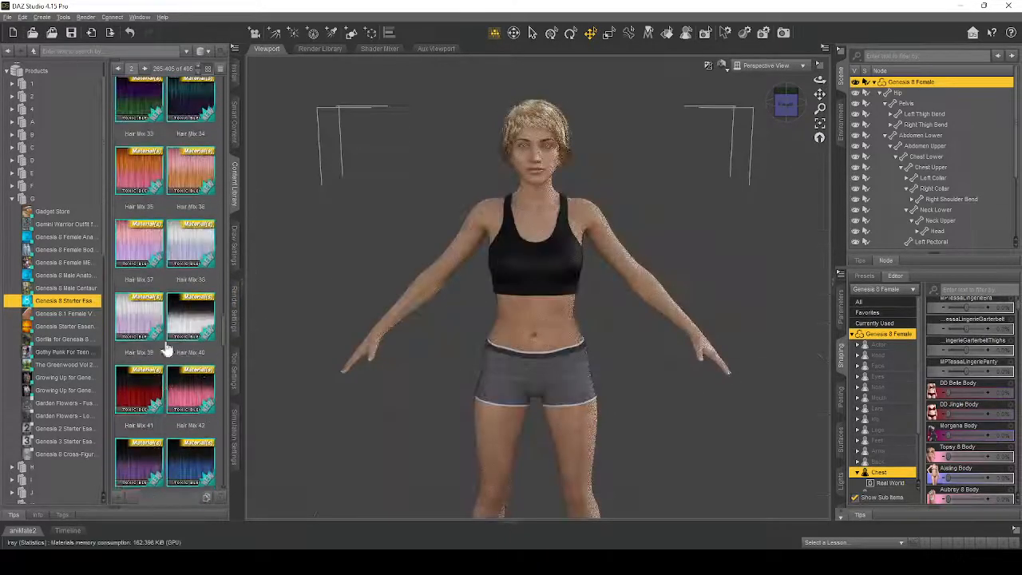
scroll(152, 299, "down", 3)
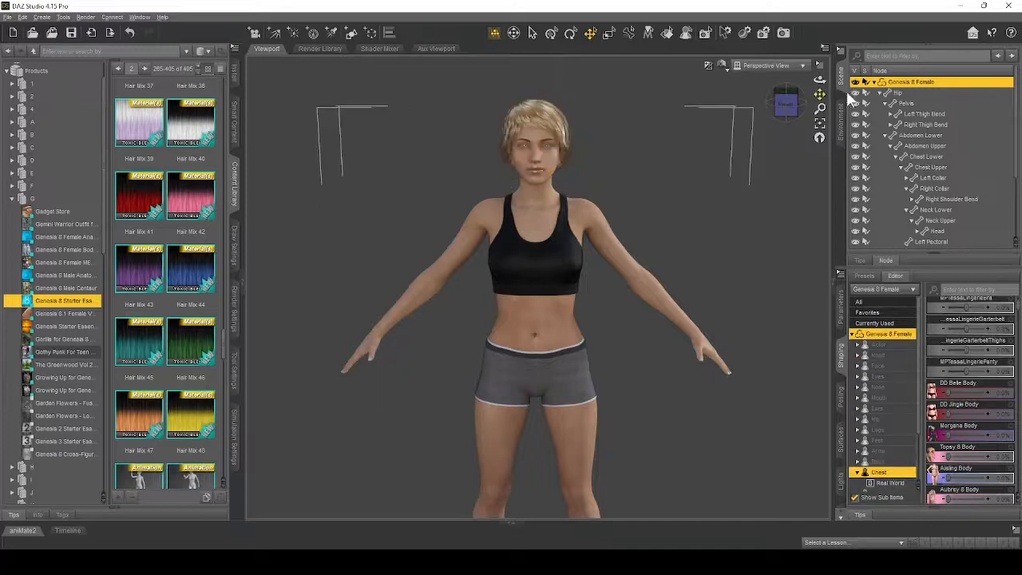
left_click(879, 92)
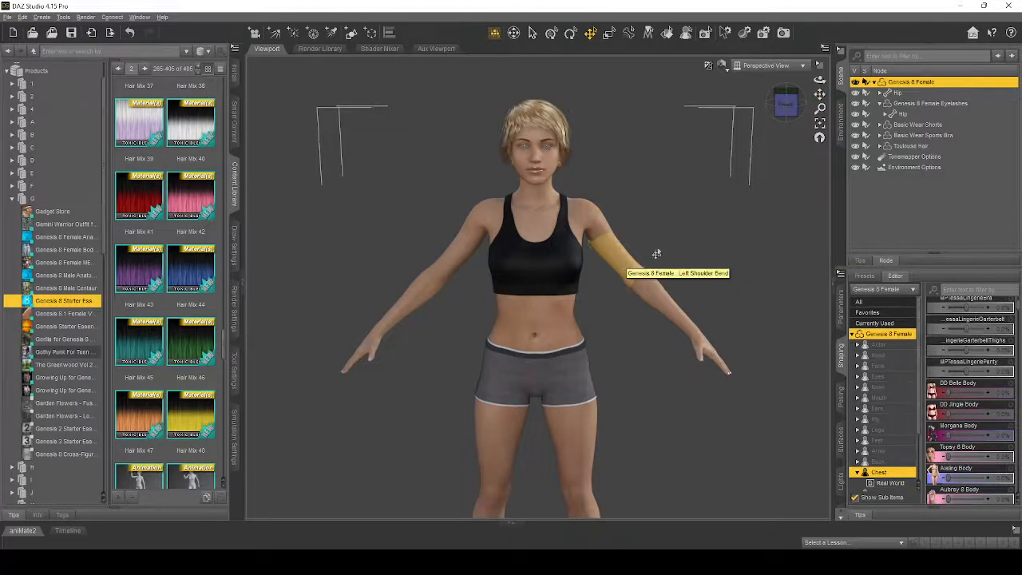
left_click(911, 146)
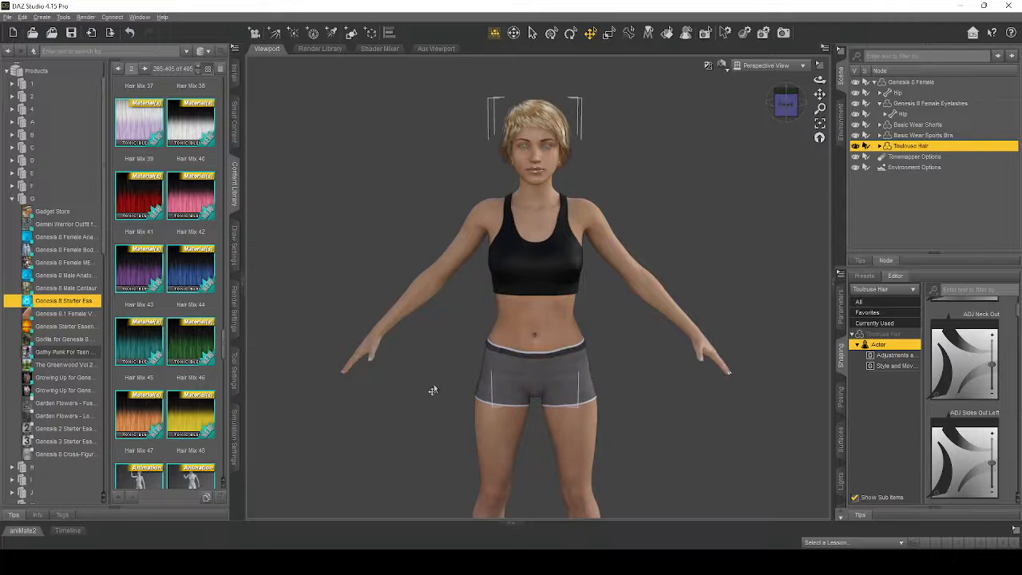
double_click(149, 275)
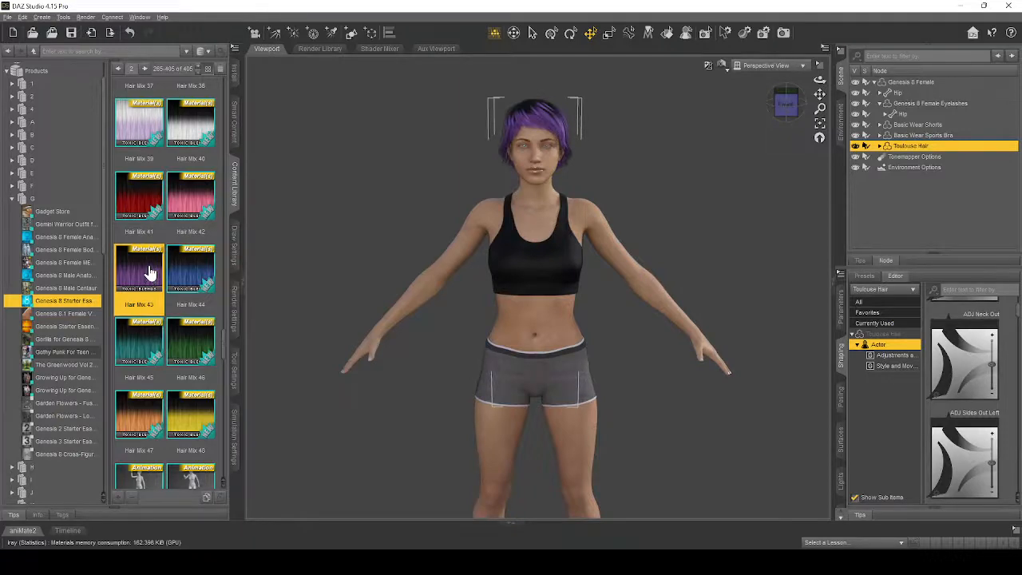
- Try the Hair Mix 41 and Hair Mix 39 materials on the Toulouse Hair and return it to Hair Mix 43
double_click(140, 196)
double_click(147, 142)
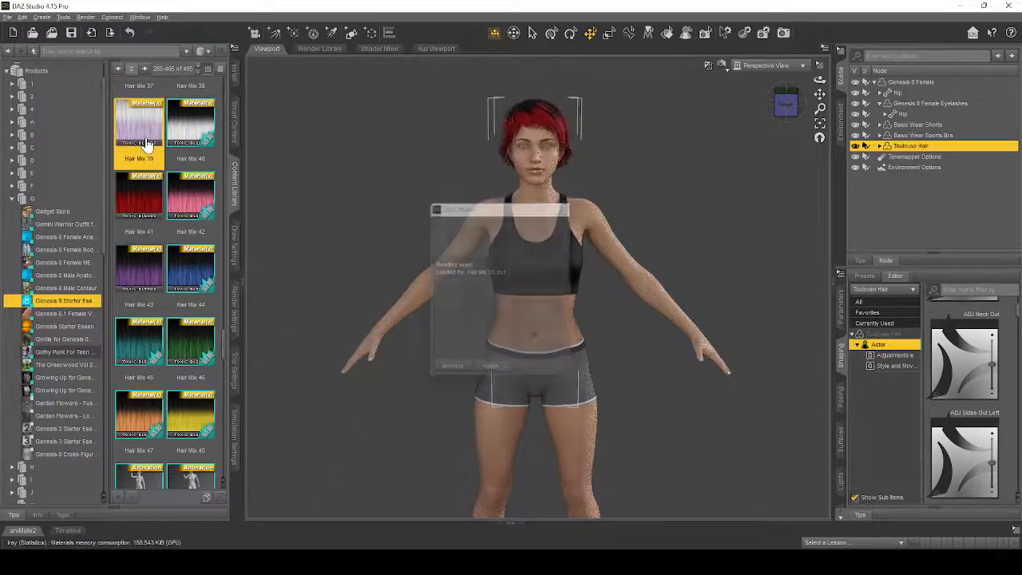
double_click(155, 262)
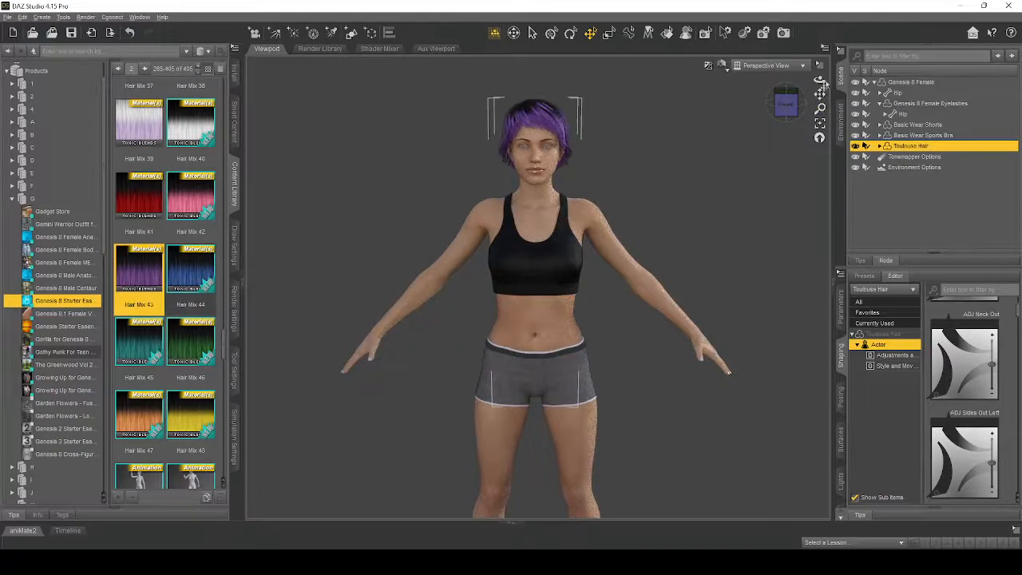
- Browse the starter content for poses and apply the pink Base Pose Standing A to the Genesis 8 Female figure
left_click_drag(825, 83, 820, 77)
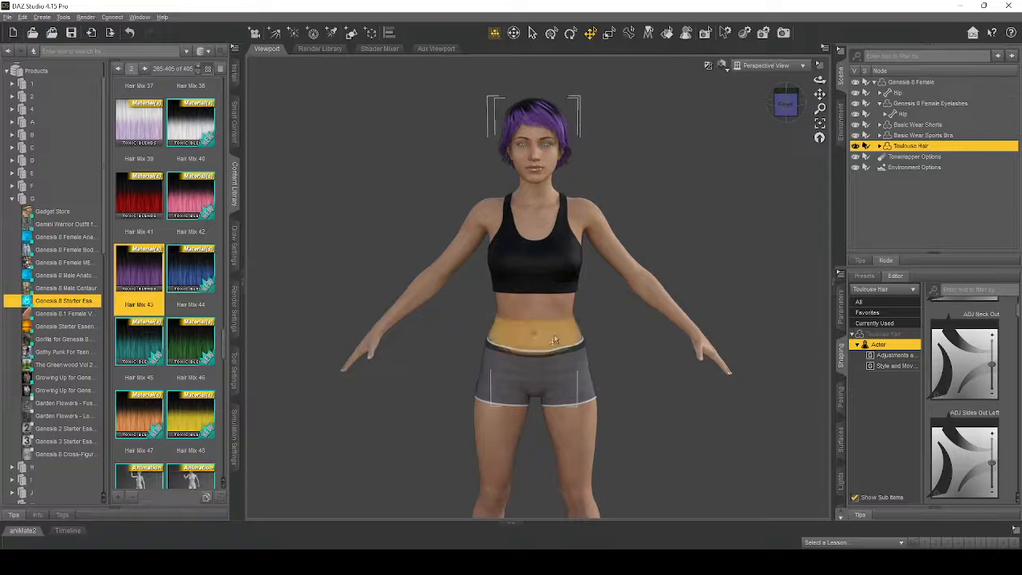
scroll(183, 340, "down", 10)
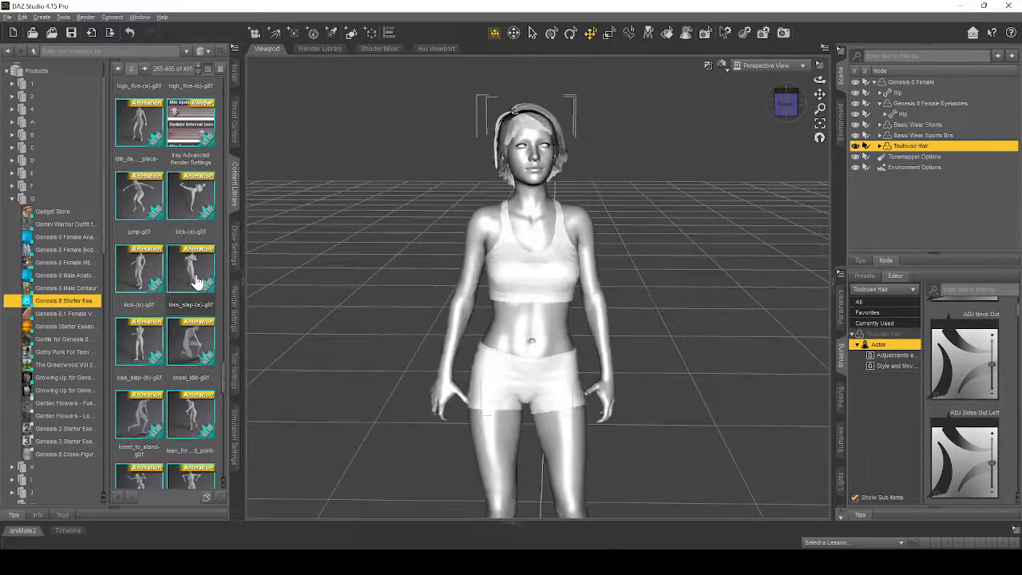
scroll(182, 356, "down", 5)
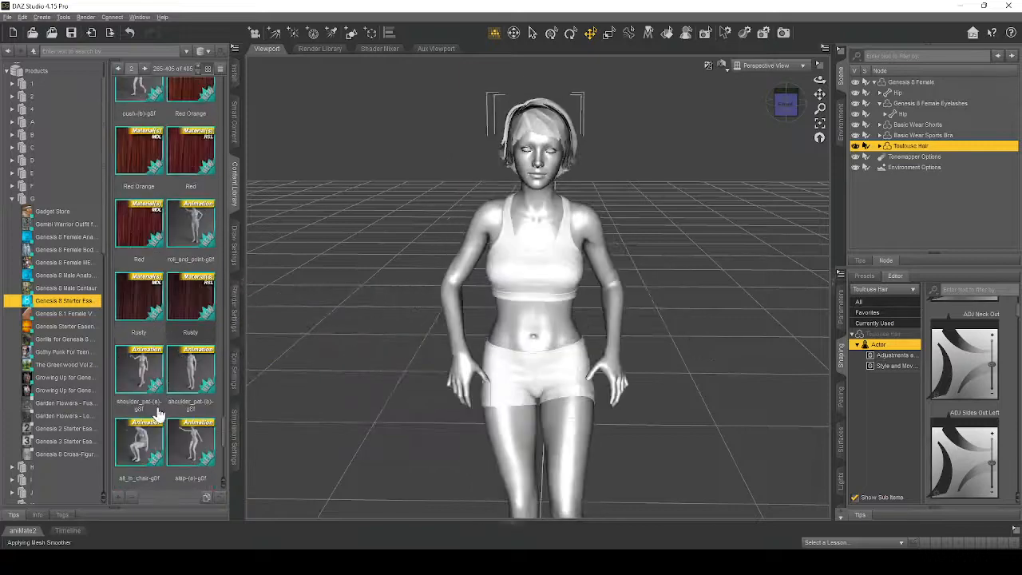
scroll(182, 356, "down", 5)
scroll(168, 347, "up", 15)
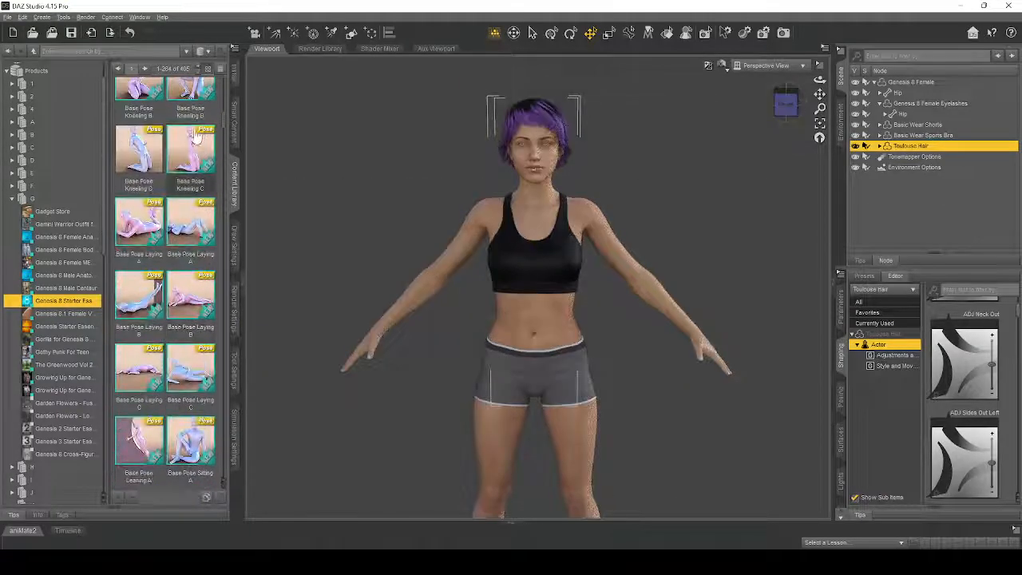
scroll(176, 390, "down", 3)
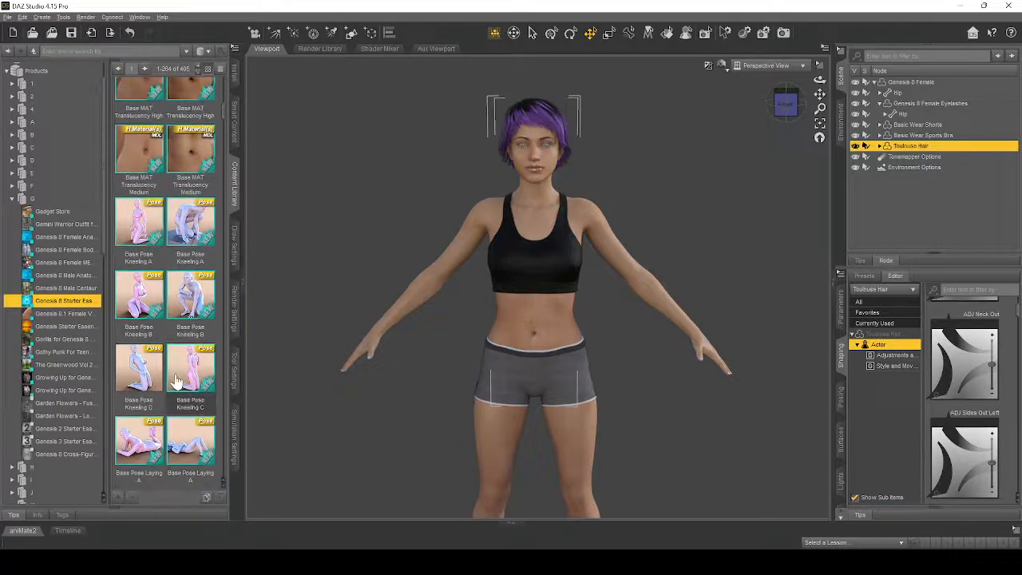
scroll(176, 383, "down", 4)
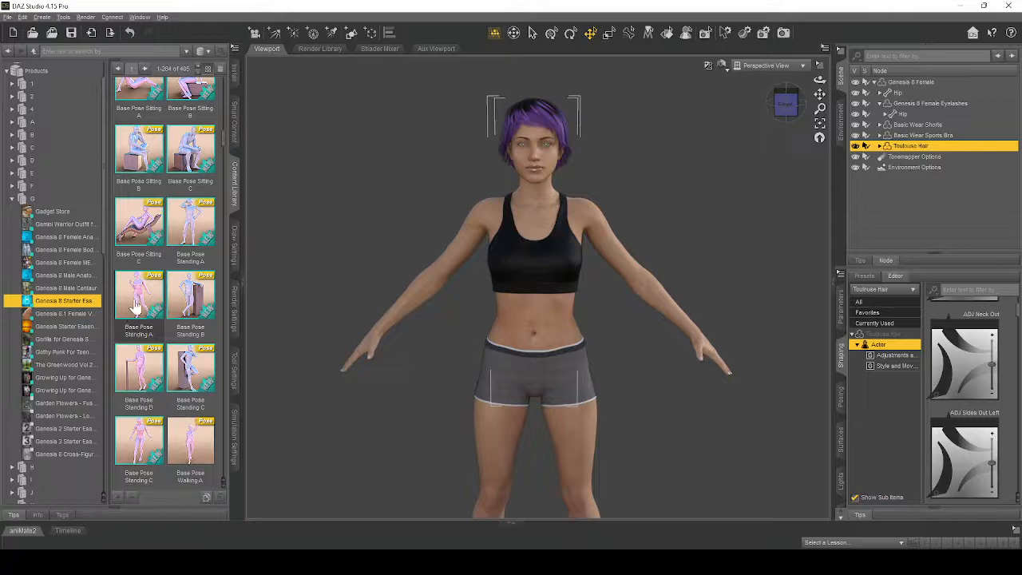
left_click(540, 317)
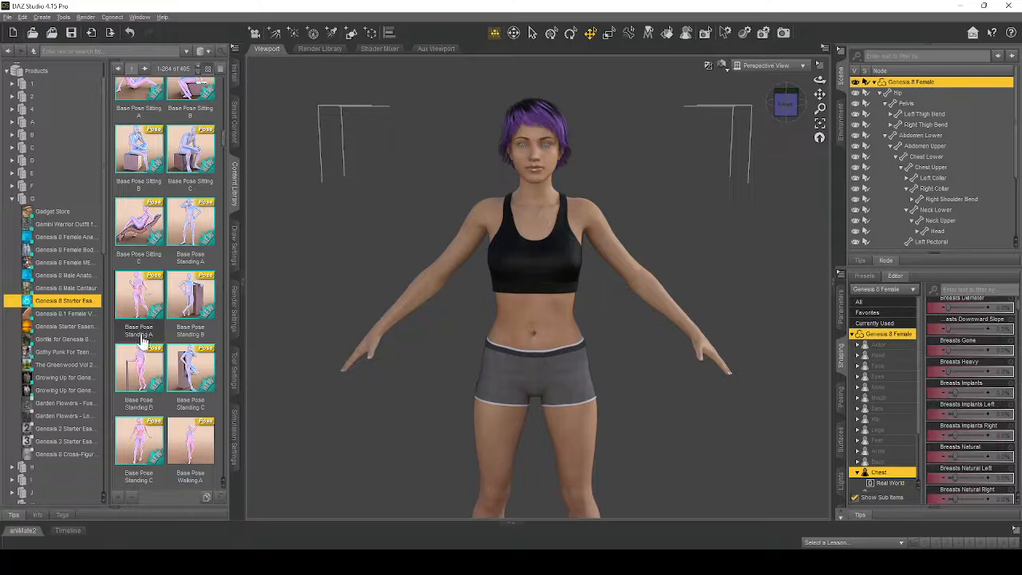
double_click(150, 301)
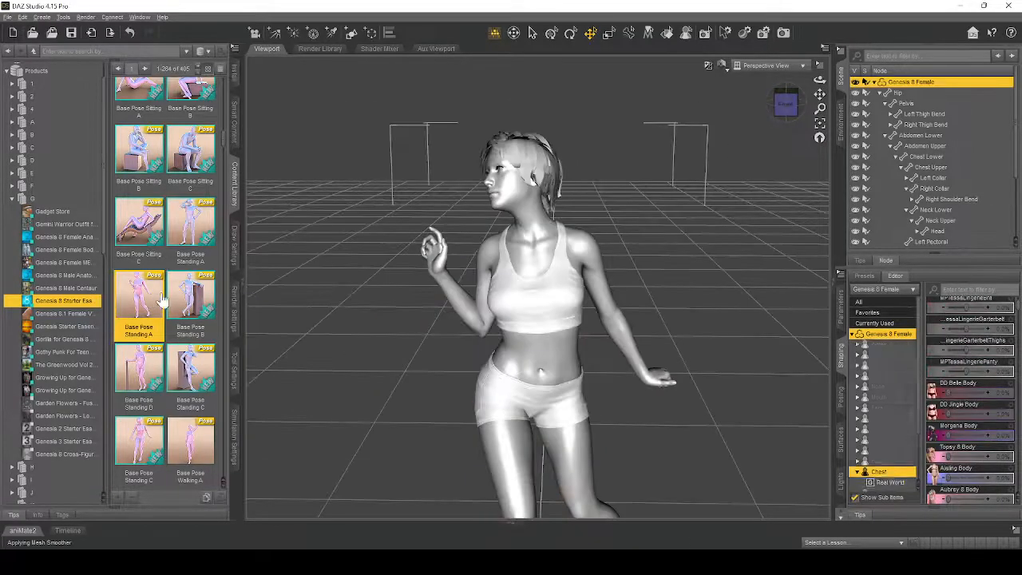
- Check the standing pose from another angle and replace it with Base Pose Standing B
left_click_drag(820, 80, 869, 88)
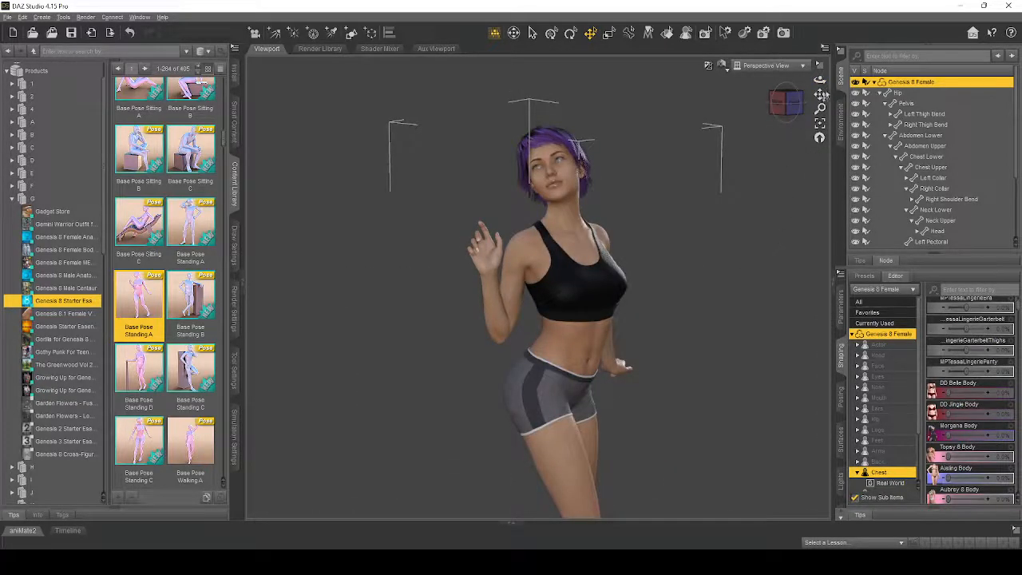
left_click_drag(821, 80, 782, 82)
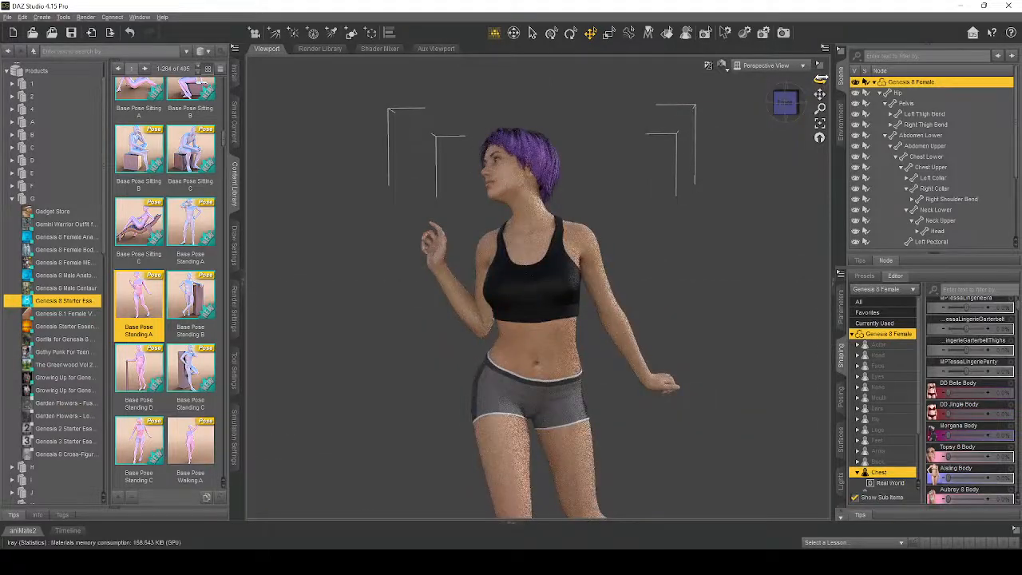
double_click(152, 368)
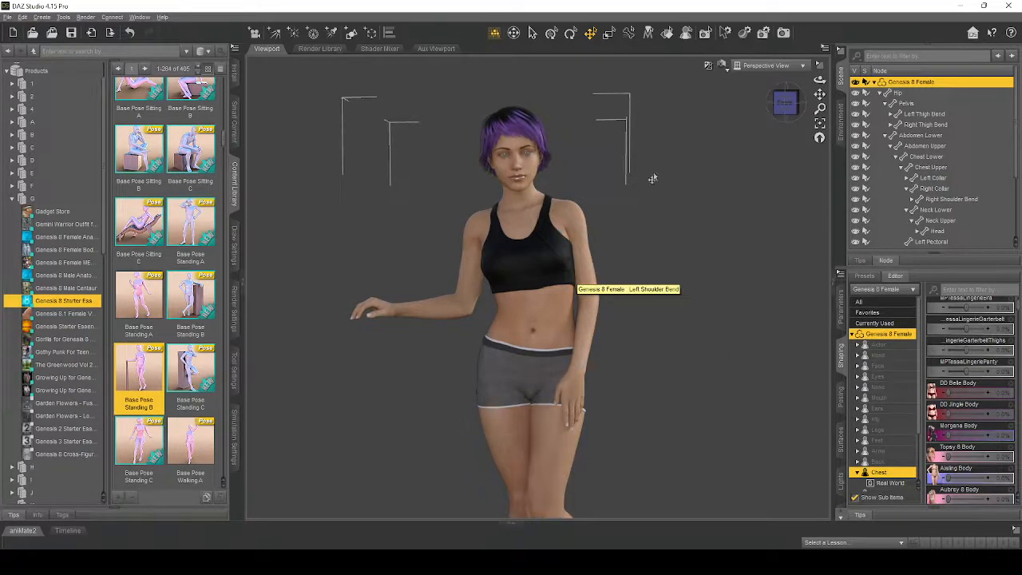
- Move the figure's left hand up and outward, away from the hip, with the Translate tool
left_click(589, 35)
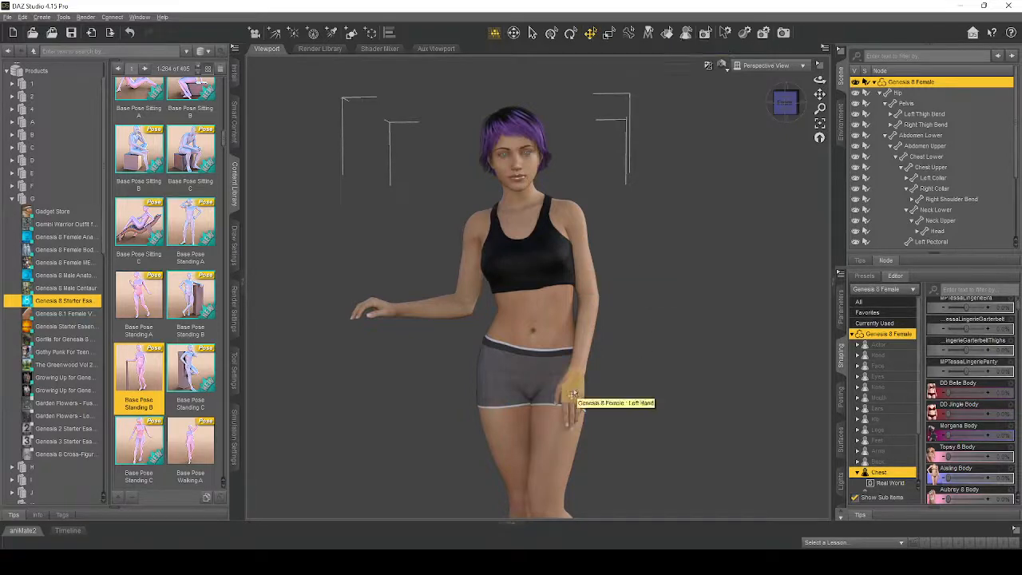
left_click_drag(572, 394, 600, 372)
left_click_drag(629, 323, 667, 302)
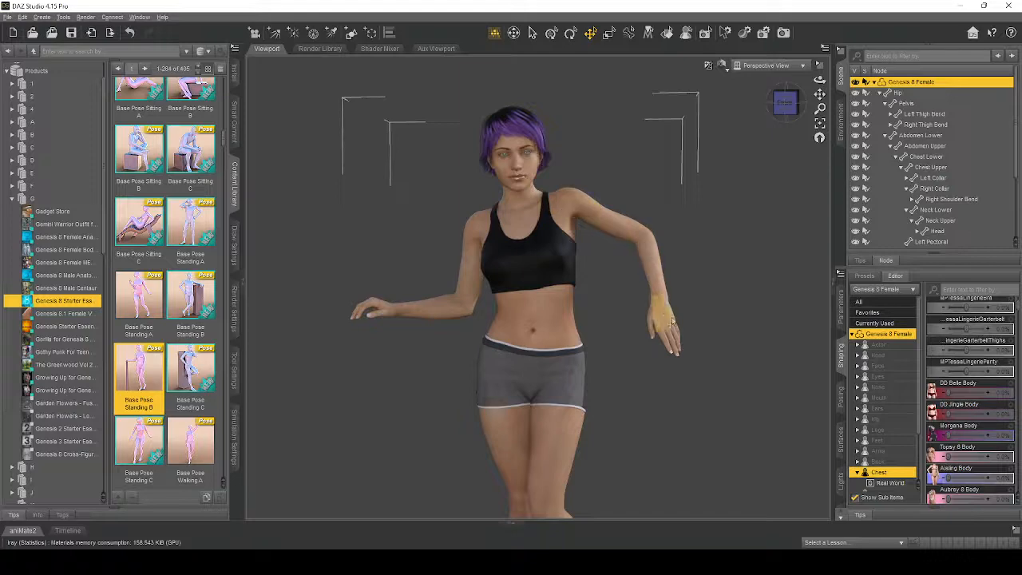
mouse_move(637, 324)
left_mouse_down()
mouse_move(553, 303)
mouse_move(677, 323)
left_mouse_up()
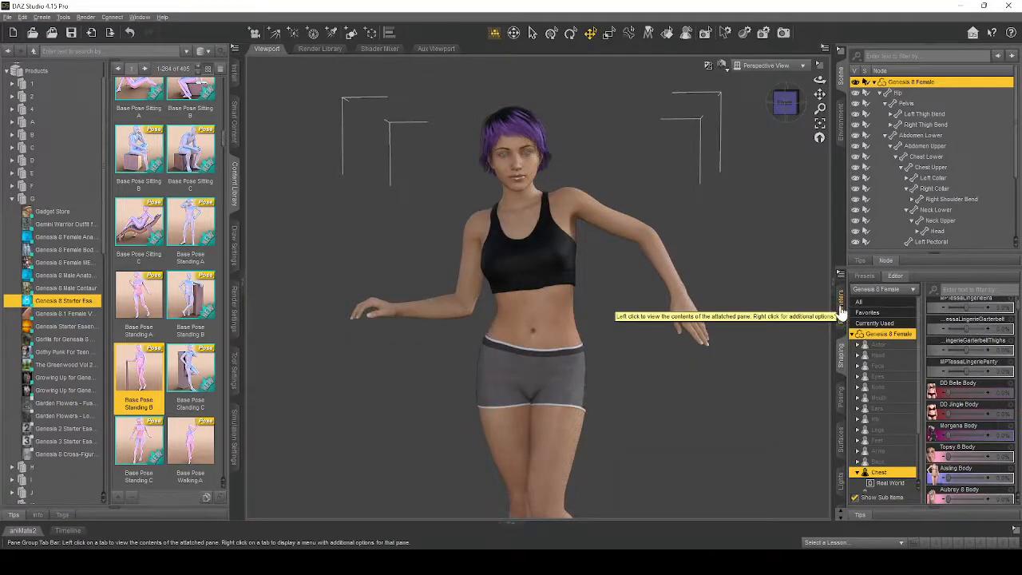
- Adjust the left hand's parameters to about -10 Twist, -5.75 Side-Side and -26.85 Bend
left_click(841, 310)
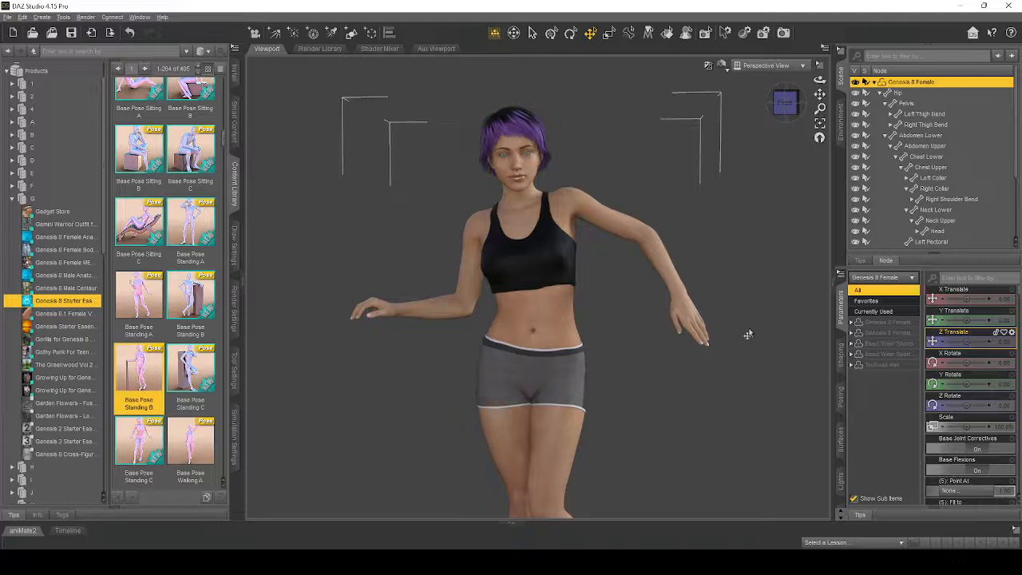
left_click(688, 311)
mouse_move(982, 318)
left_mouse_down()
mouse_move(955, 320)
mouse_move(982, 320)
mouse_move(971, 319)
mouse_move(994, 298)
mouse_move(945, 301)
left_mouse_up()
left_click_drag(960, 335, 958, 341)
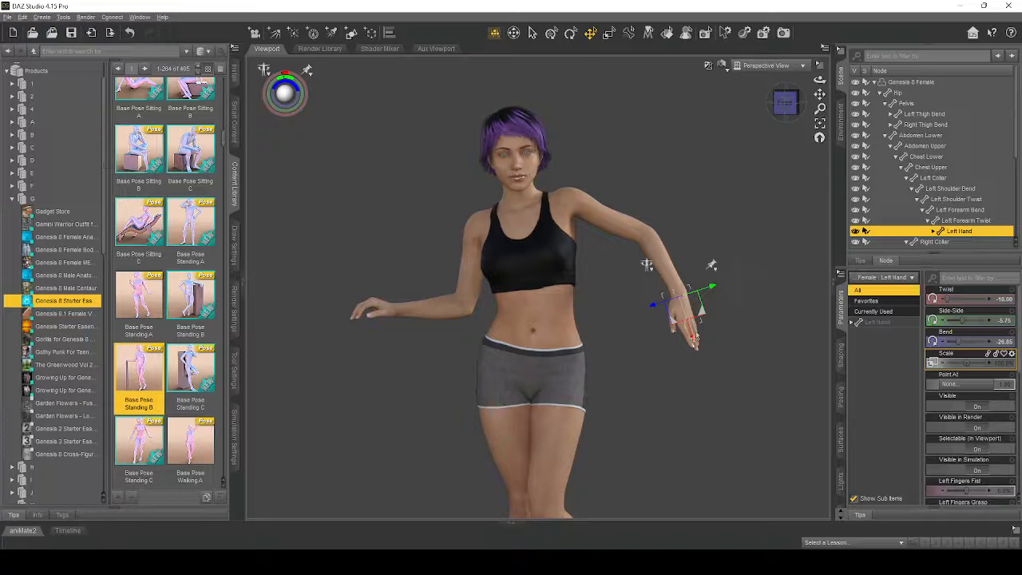
- With the Rotate tool, turn the left forearm slightly inward and rotate the Left Shoulder Bend to about -16.65 Front-Back, -8.39 Bend and -86.15 Twist
left_click(570, 37)
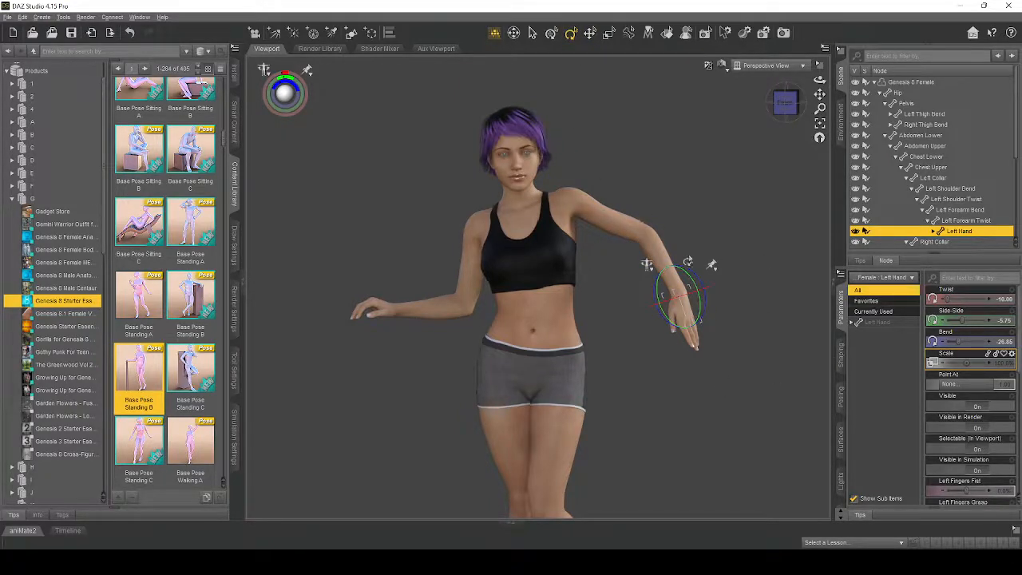
left_click(660, 254)
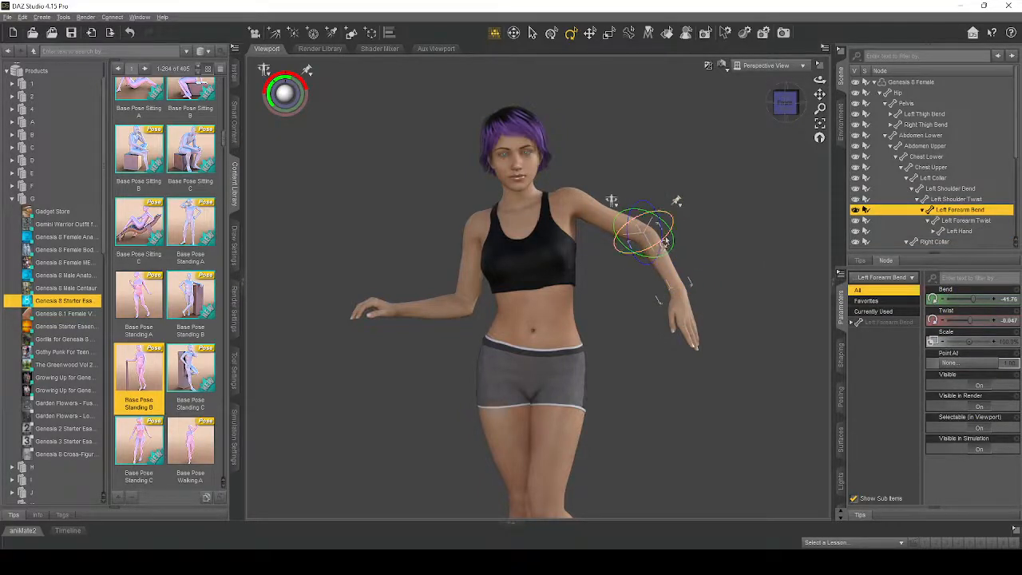
mouse_move(665, 244)
left_mouse_down()
mouse_move(632, 256)
mouse_move(652, 251)
left_mouse_up()
left_click(606, 218)
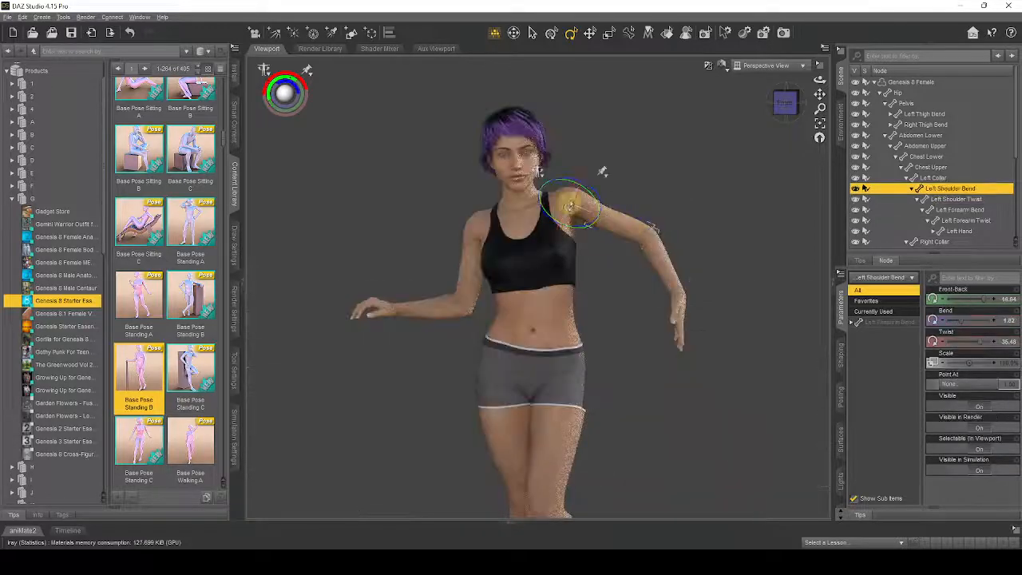
left_click_drag(572, 197, 575, 230)
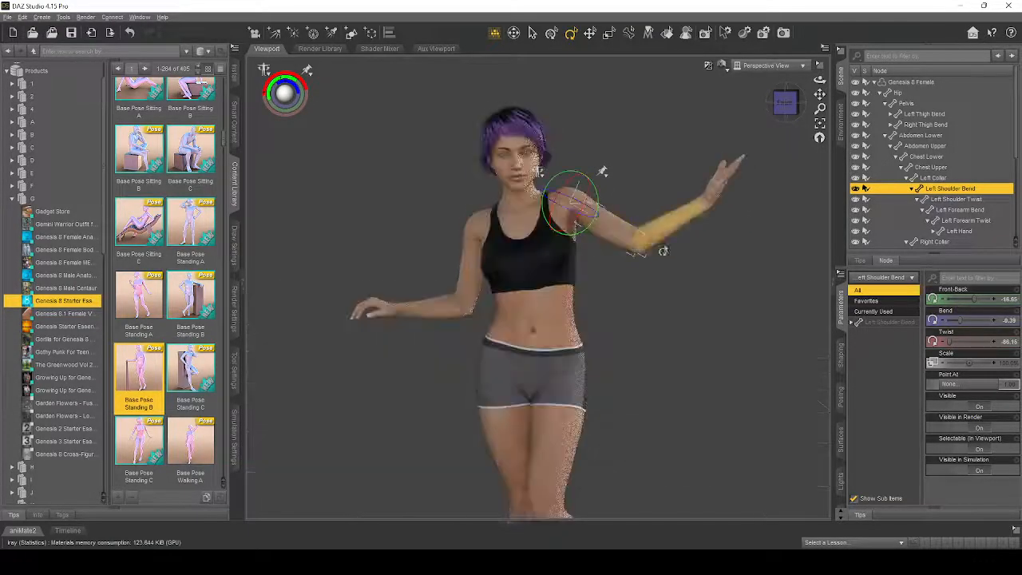
- With the Translate tool, move the left hand forward and down, bringing the Left Shoulder Bend to about -32.19 Front-Back, -21.34 Bend and -75.31 Twist
left_click(588, 36)
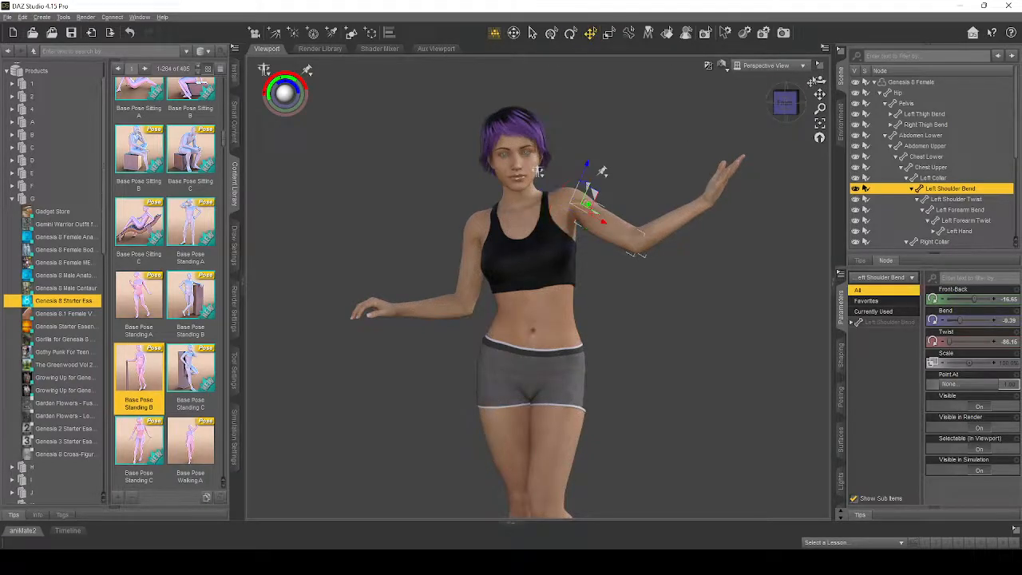
left_click_drag(818, 81, 691, 93)
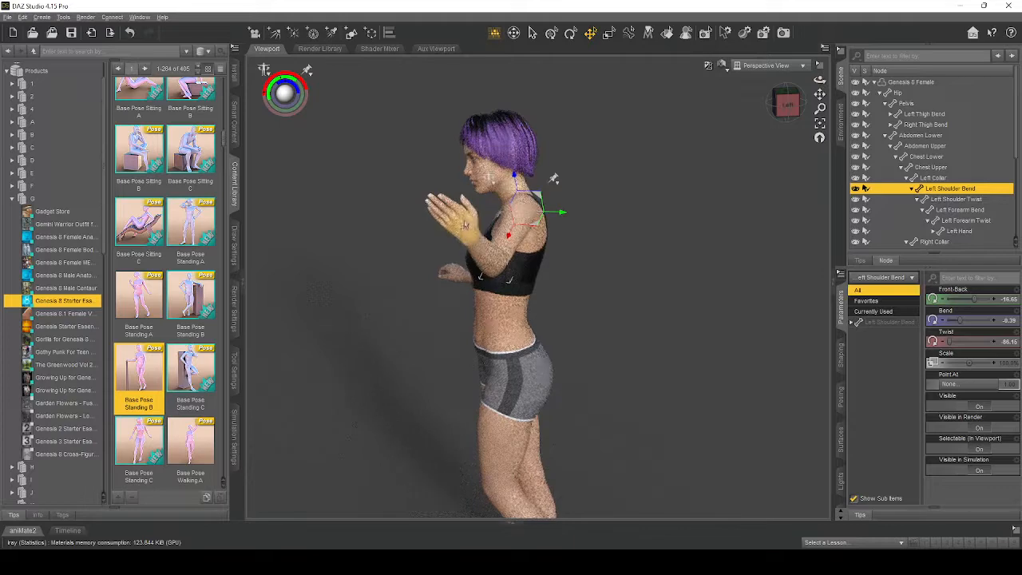
left_click_drag(485, 241, 435, 216)
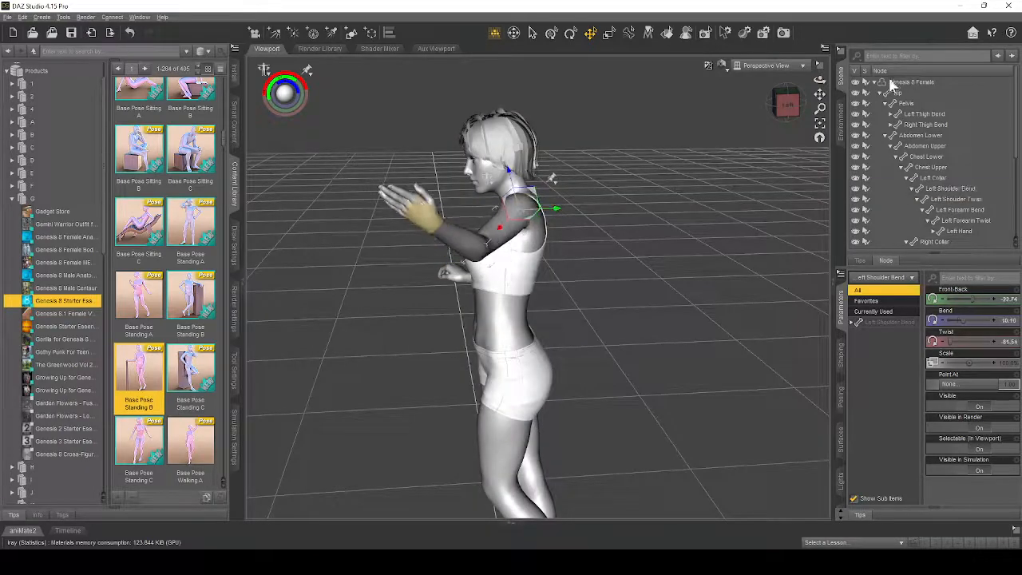
left_click_drag(819, 80, 919, 84)
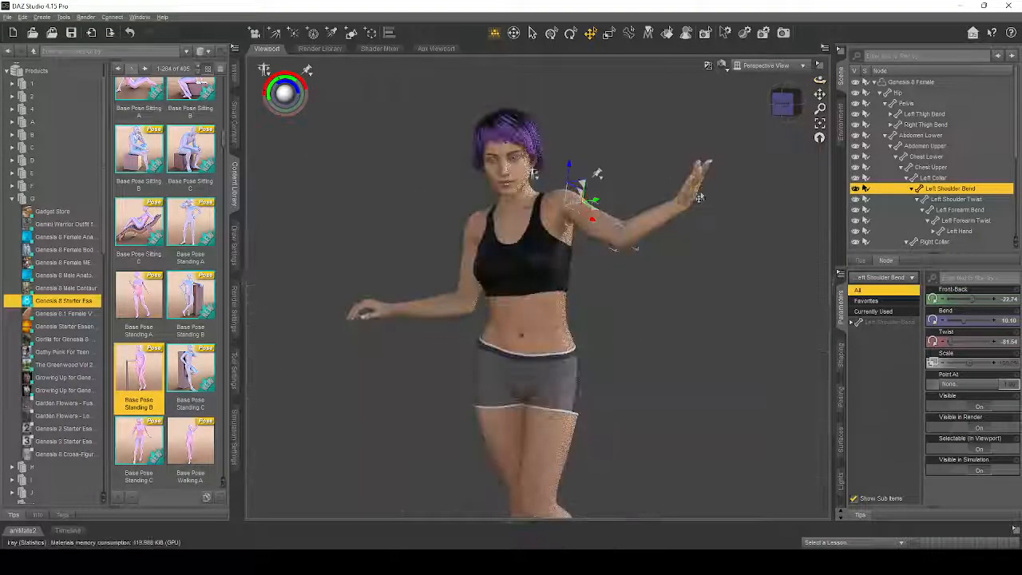
left_click_drag(692, 198, 648, 271)
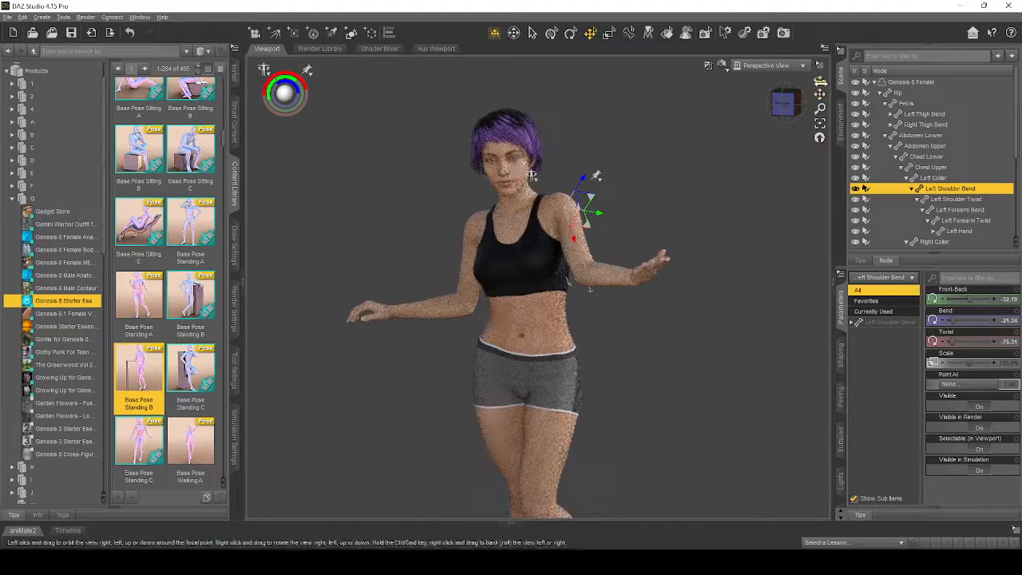
left_click_drag(821, 80, 861, 82)
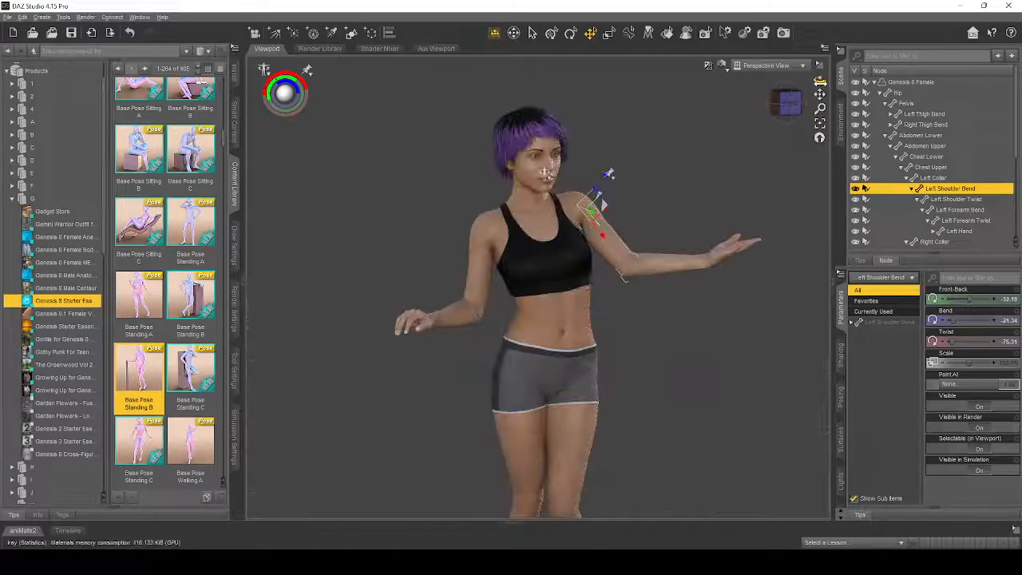
left_click(739, 203)
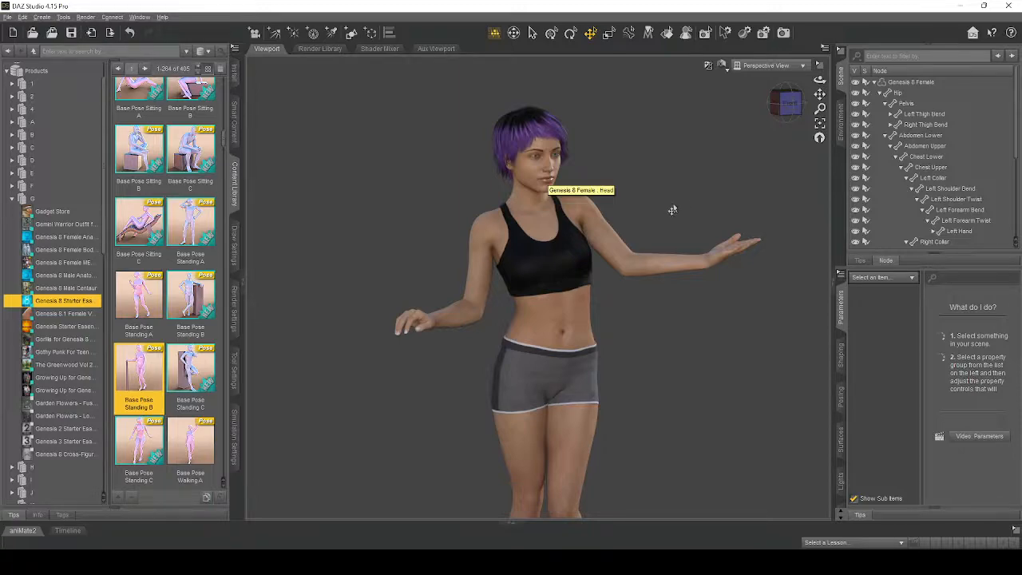
- Select the figure's head and frame it for a close-up of the face from the front left
scroll(673, 211, "down", 1)
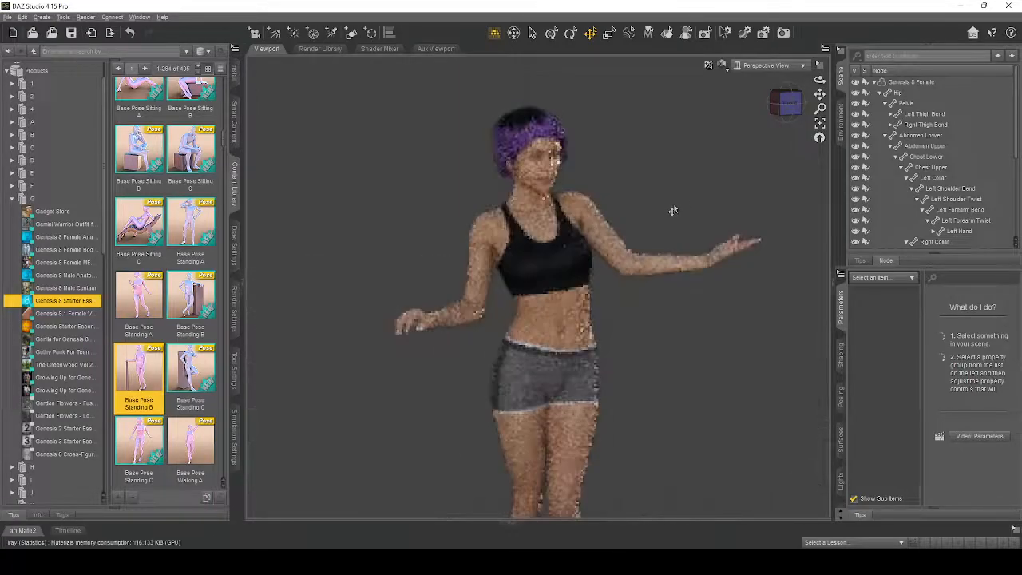
scroll(673, 211, "up", 3)
scroll(696, 211, "down", 5)
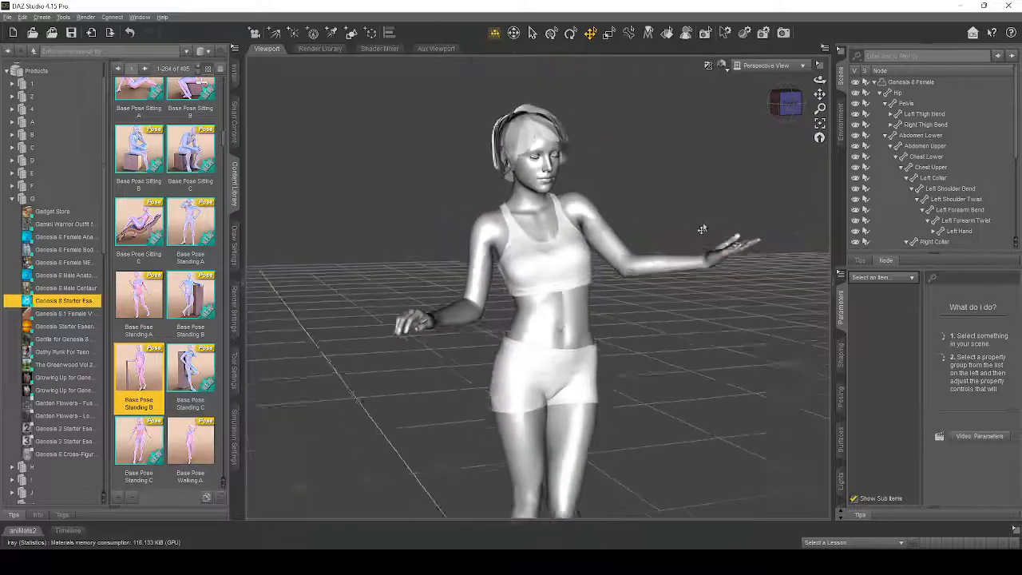
scroll(707, 246, "down", 3)
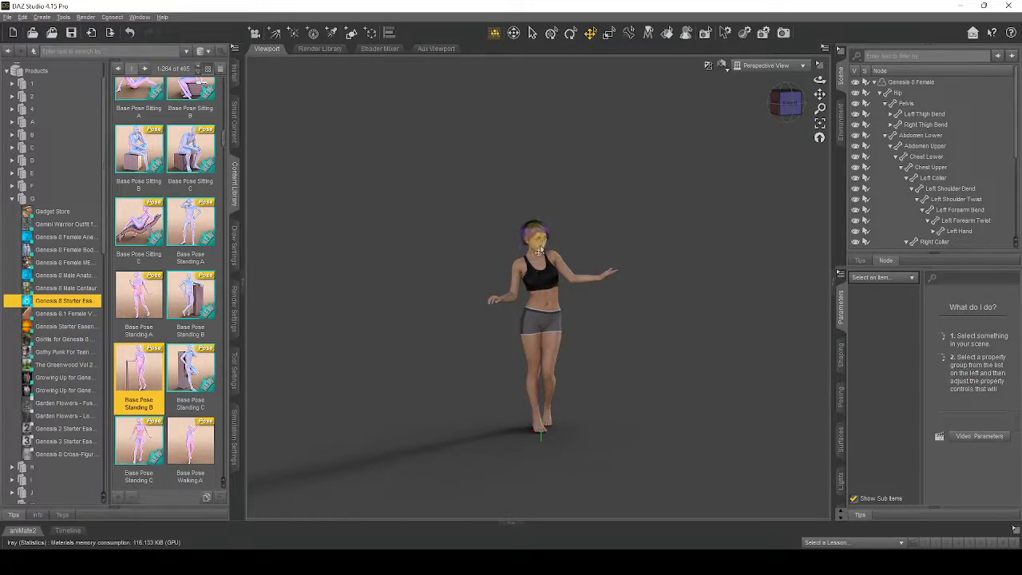
left_click(539, 251)
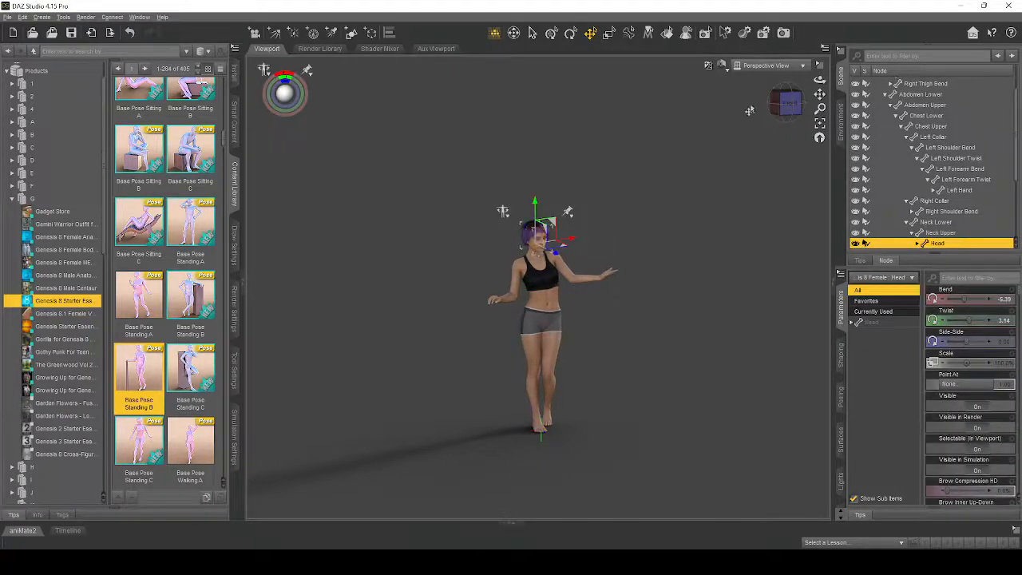
left_click(820, 128)
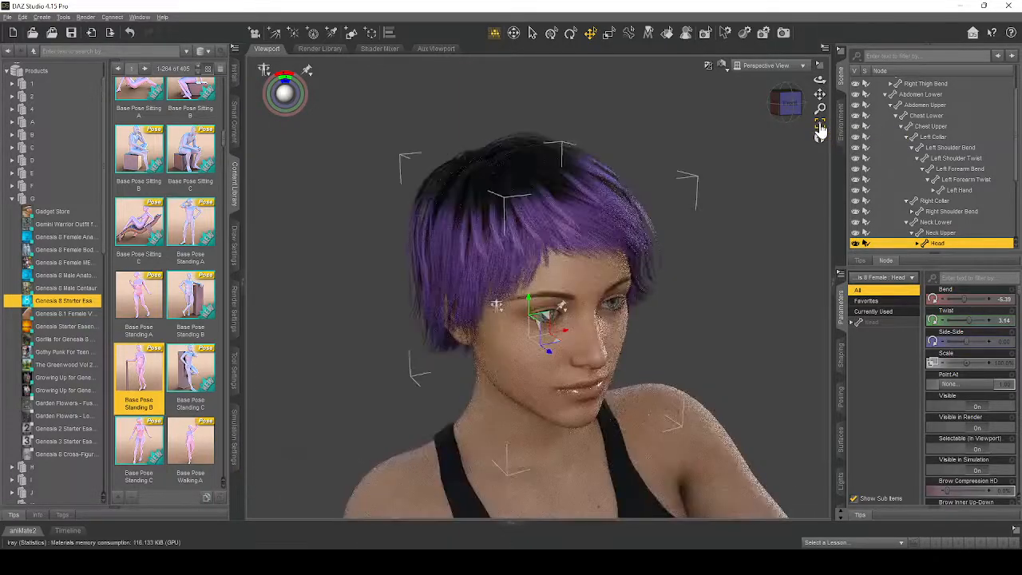
left_click_drag(820, 81, 790, 83)
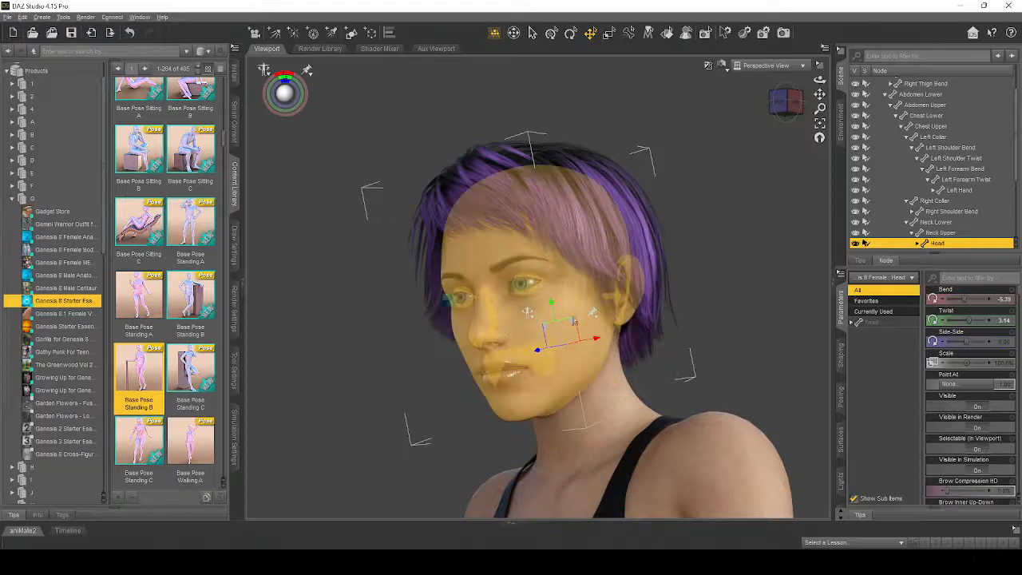
- Reselect the head and bring up the Expressions group of its head pose controls
double_click(605, 412)
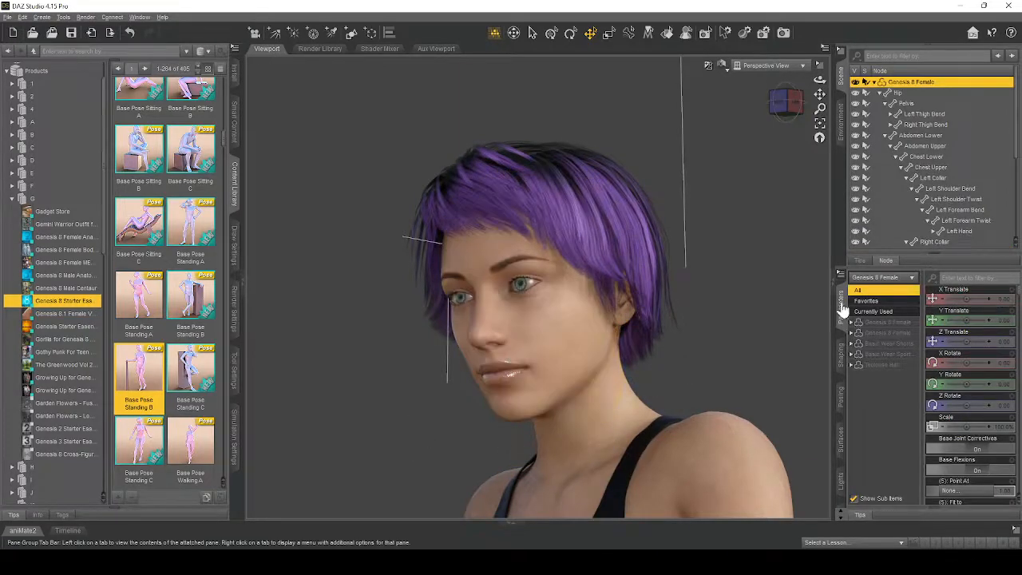
left_click(523, 307)
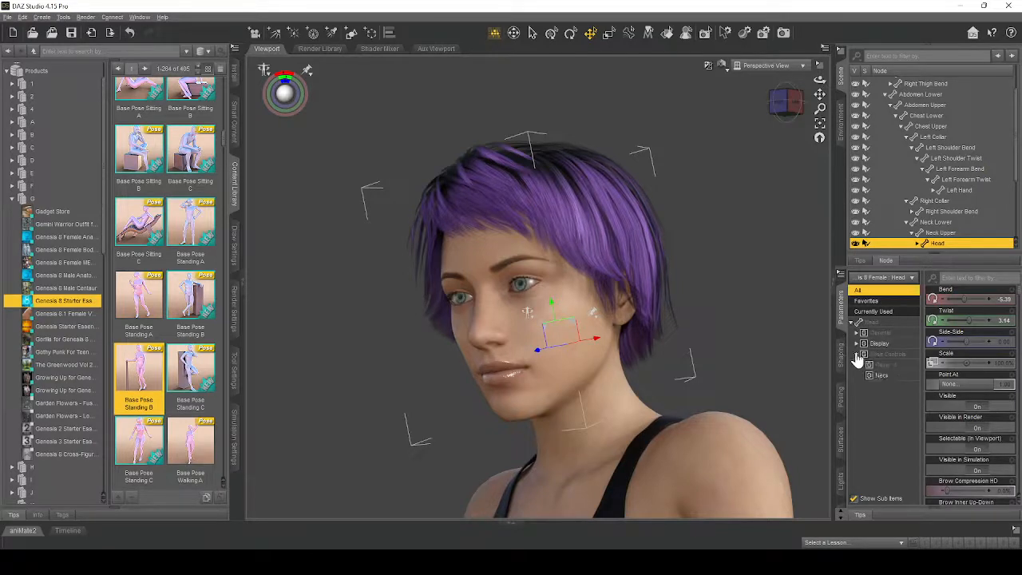
left_click(862, 365)
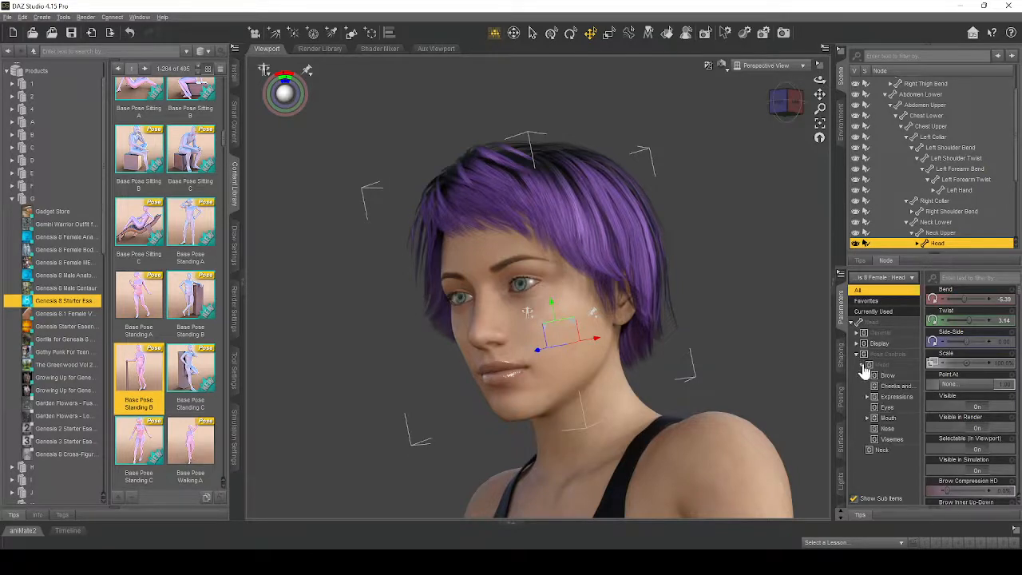
left_click(896, 397)
scroll(968, 391, "down", 10)
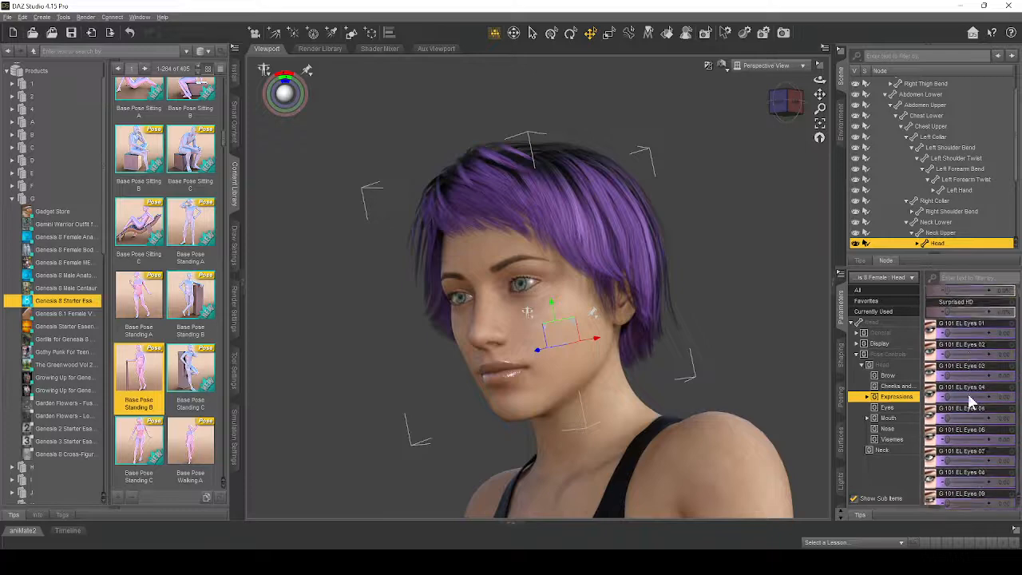
scroll(971, 404, "up", 10)
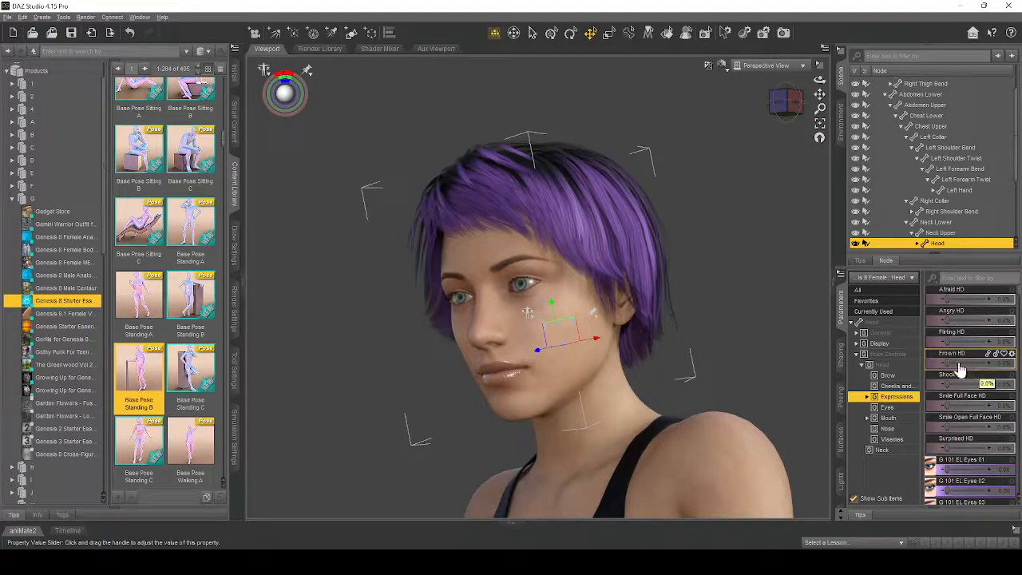
- Try the Surprised HD expression at 100% combined with Smile Open Full Face HD at 100% and 39.7%, and reset both
mouse_move(948, 299)
left_mouse_down()
mouse_move(990, 300)
mouse_move(944, 299)
mouse_move(1005, 321)
mouse_move(919, 322)
mouse_move(991, 342)
mouse_move(934, 343)
left_mouse_up()
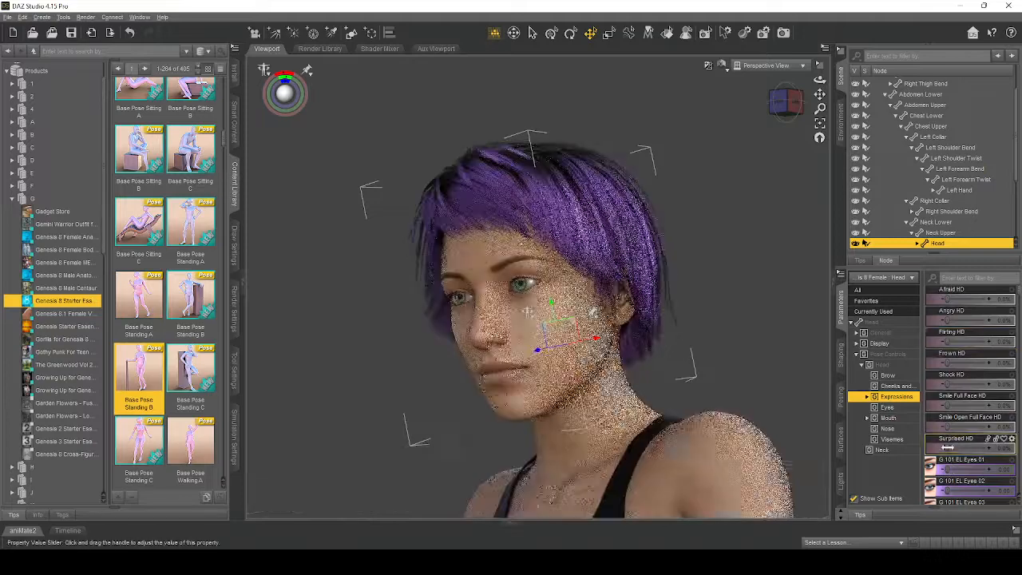
left_click_drag(948, 448, 1000, 448)
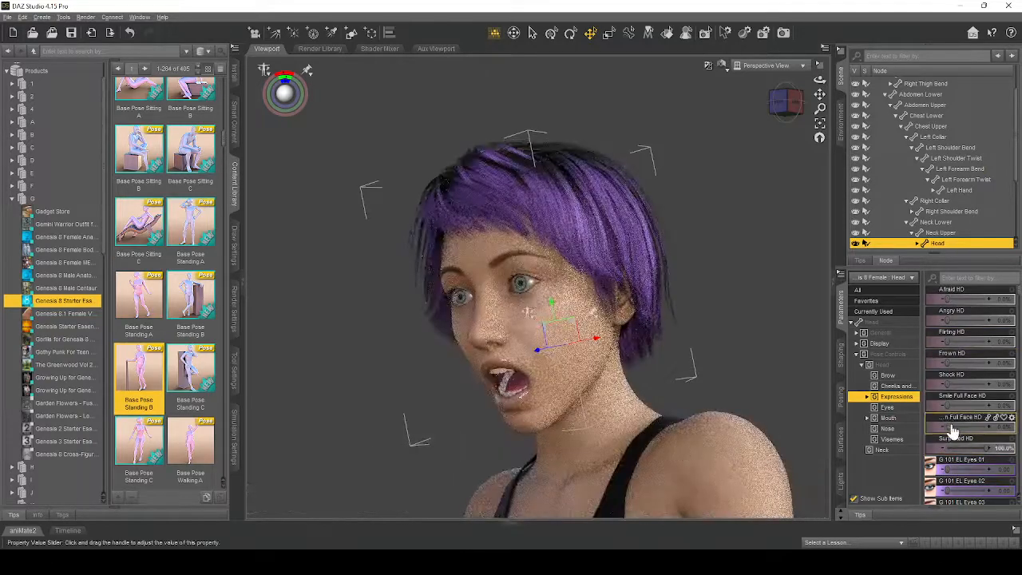
left_click_drag(950, 424, 1007, 425)
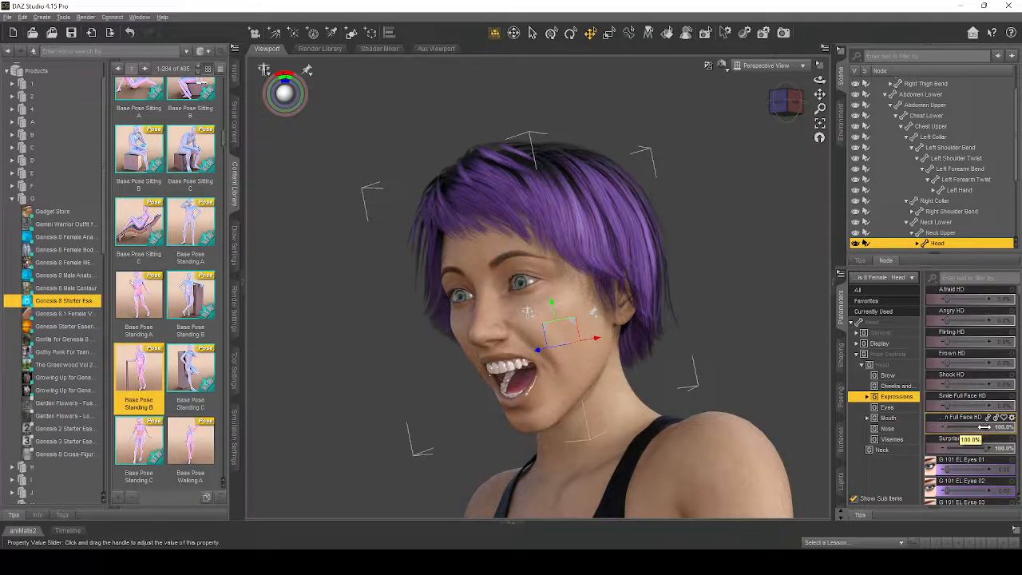
left_click_drag(976, 427, 966, 428)
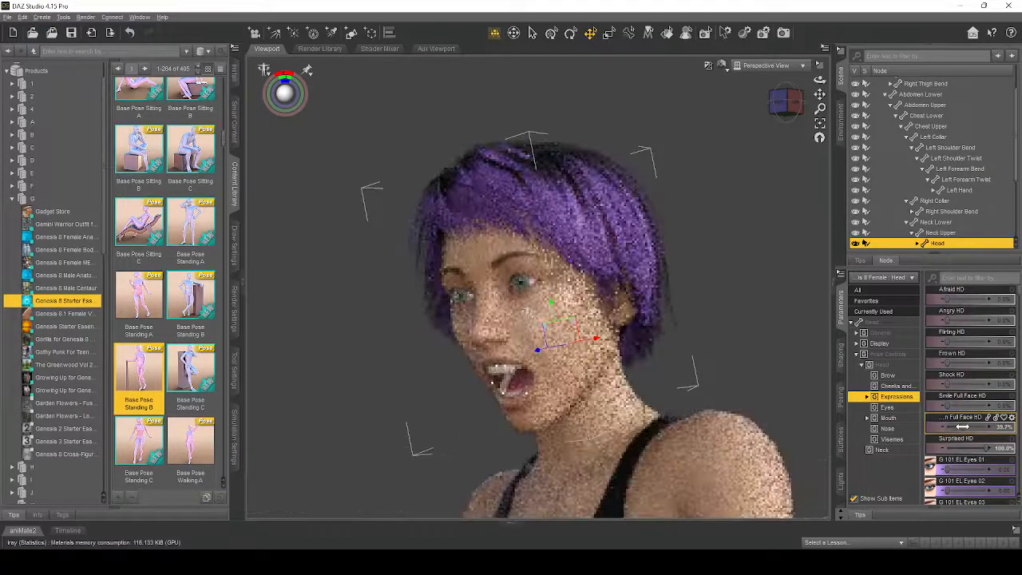
left_click_drag(986, 447, 940, 423)
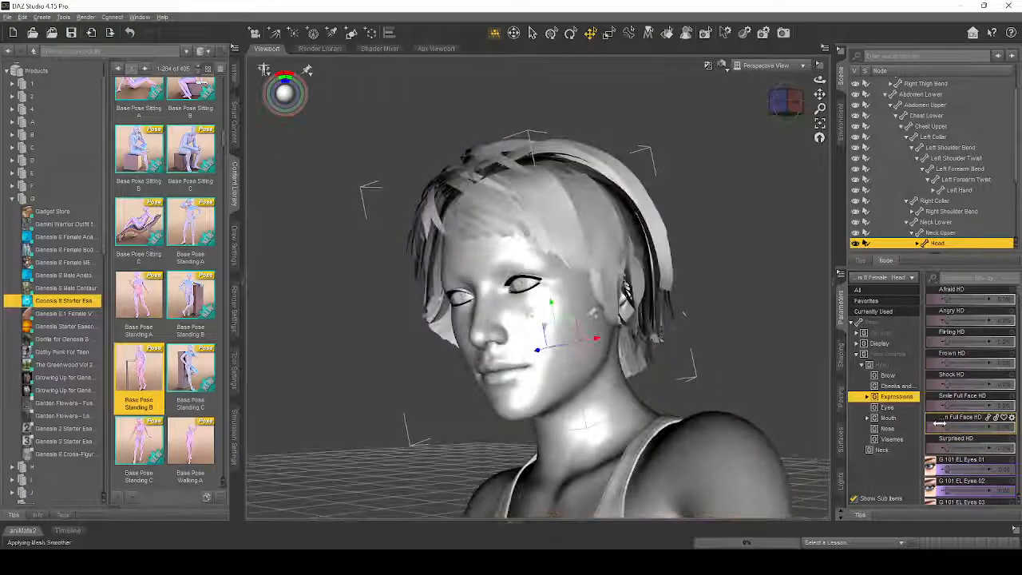
- Try the Frown HD and Shock HD expressions, with Shock HD at 100%, and reset both to 0
left_click_drag(943, 384, 1013, 397)
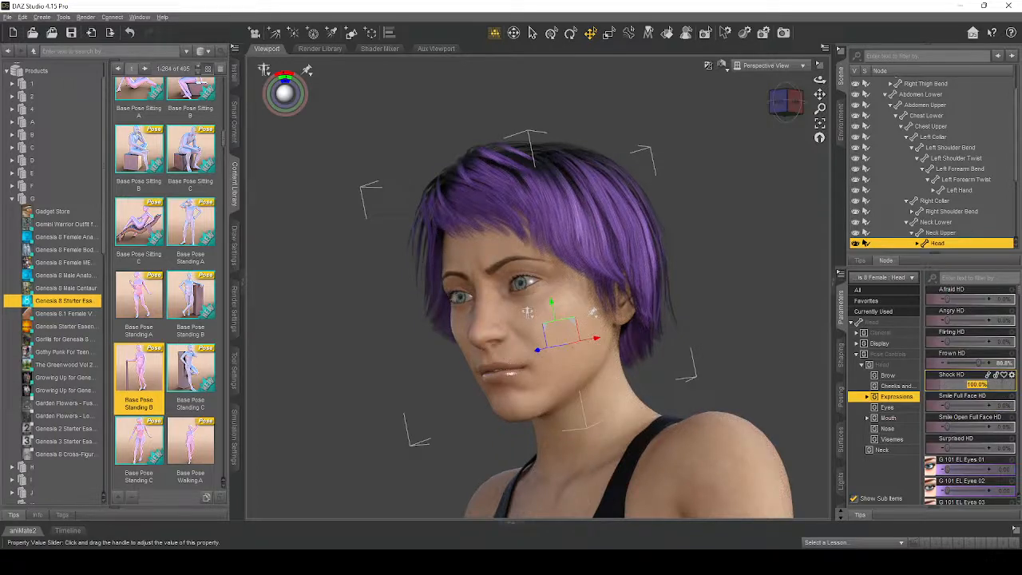
key("Return")
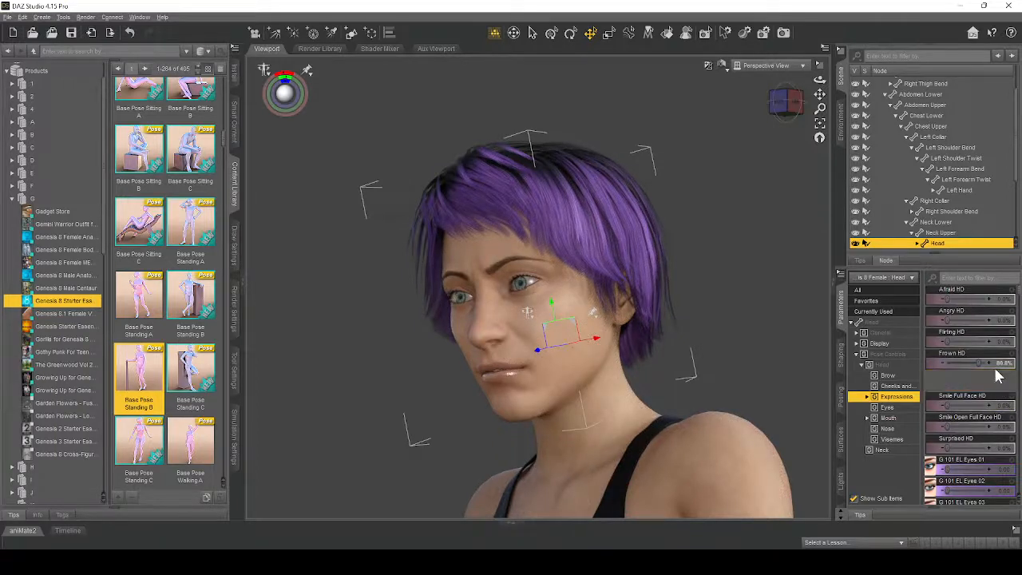
left_click(1003, 364)
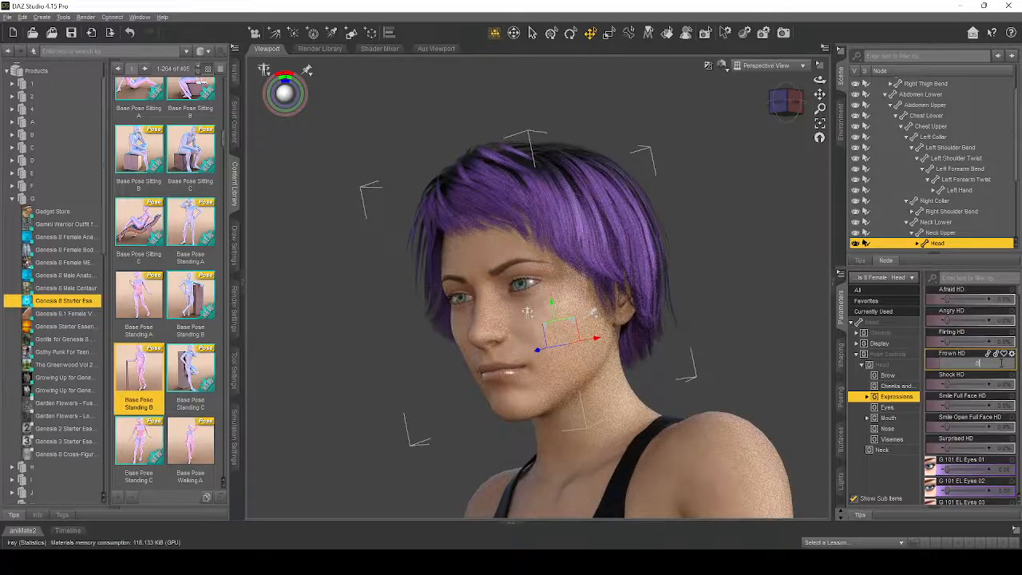
key("Return")
- Try the Smile Full Face HD expression at 100% and reset it to 0
left_click_drag(948, 404, 998, 405)
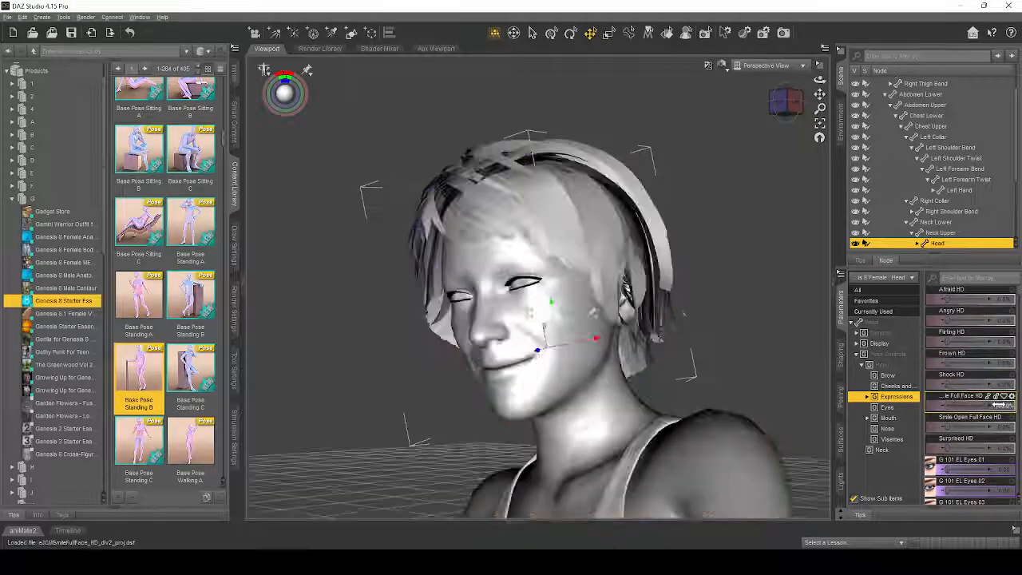
left_click(1006, 405)
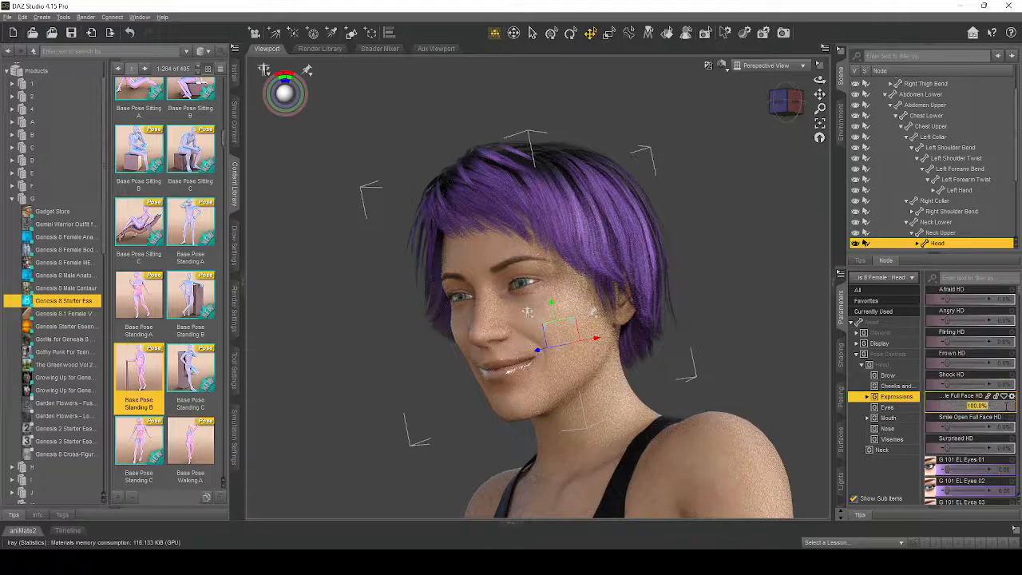
type("0")
key("Return")
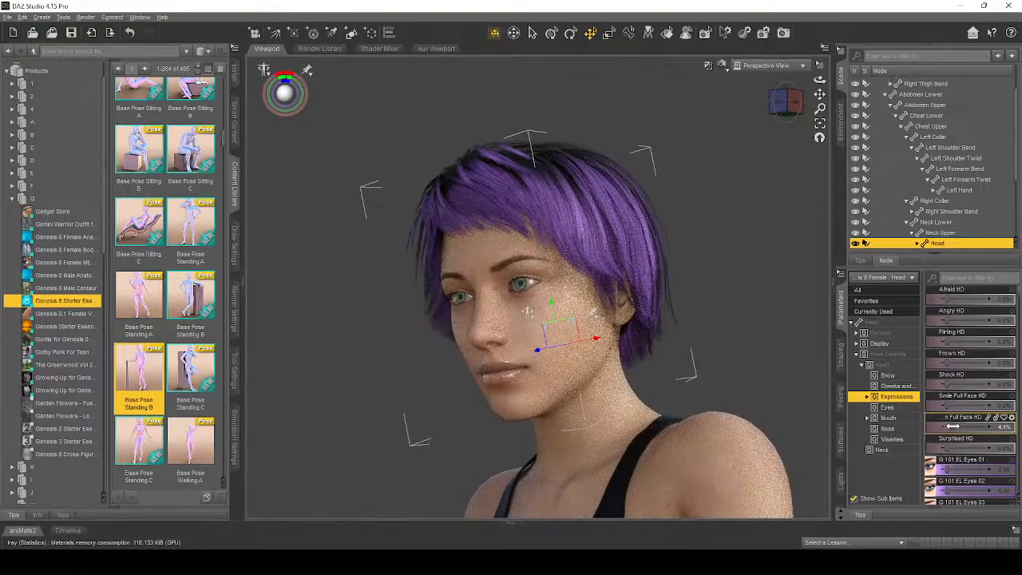
- Set the Smile Open Full Face HD expression to 100% and frame the whole Genesis 8 Female figure to review it
left_click_drag(953, 427, 988, 425)
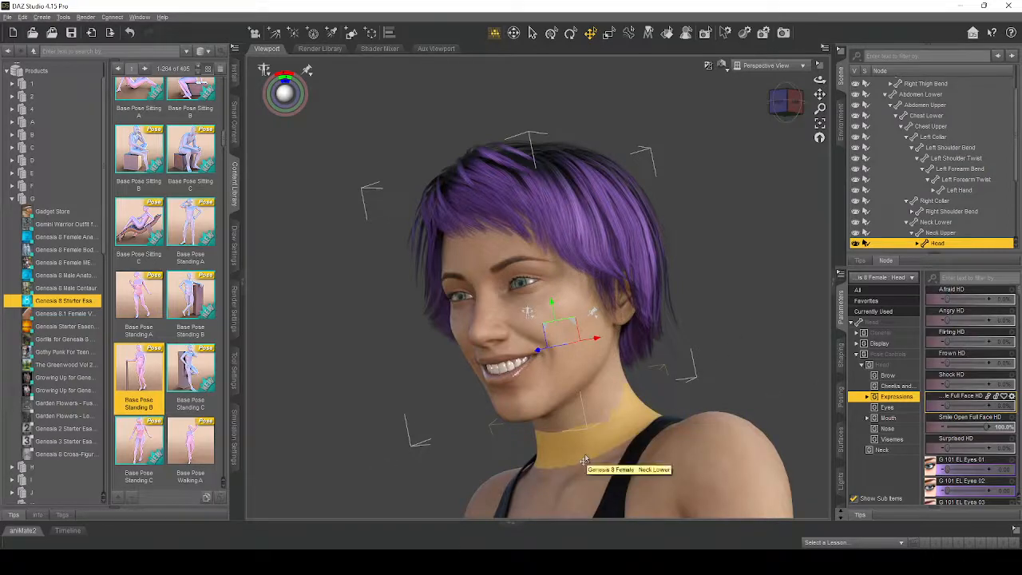
scroll(583, 460, "down", 8)
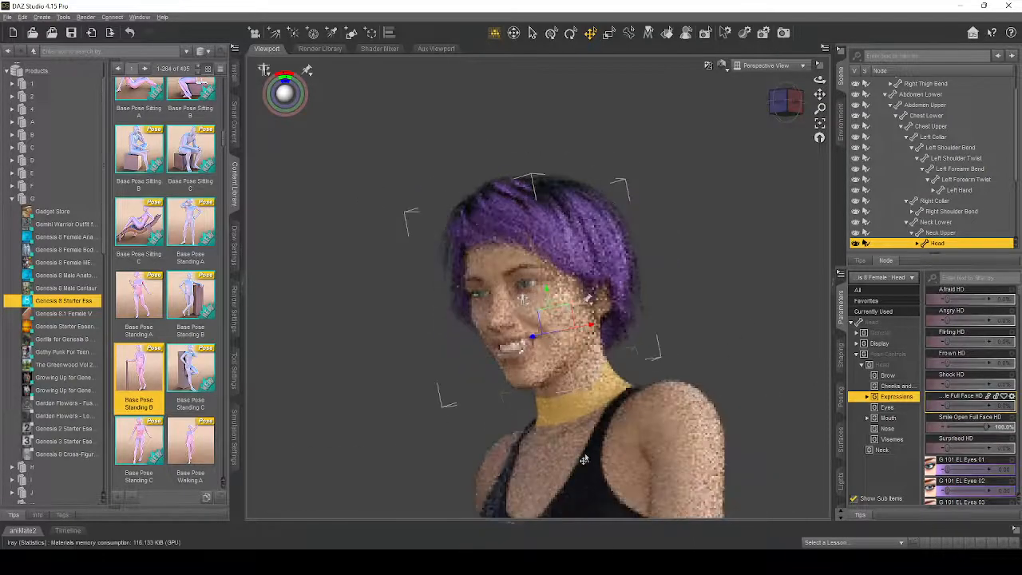
left_click(584, 460)
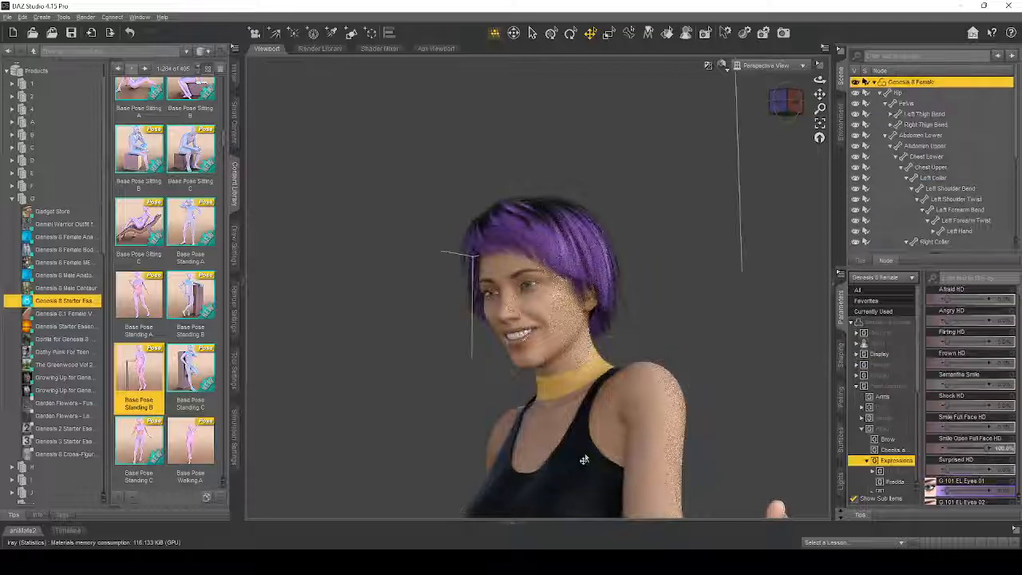
left_click(820, 128)
left_click_drag(820, 80, 848, 91)
left_click_drag(515, 417, 501, 416)
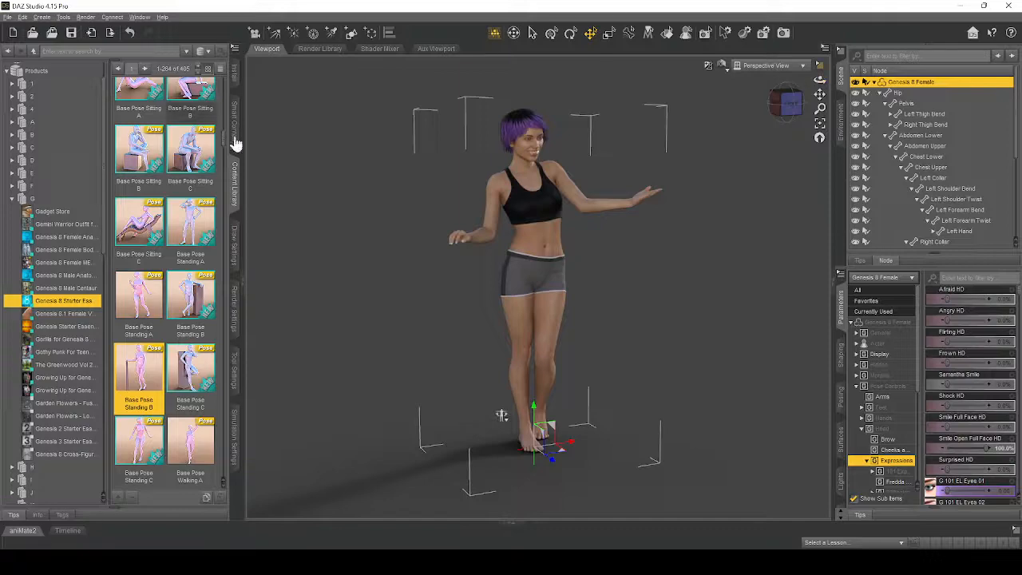
- Select the head again and frame a close-up of the smiling face from a different angle
left_click(528, 159)
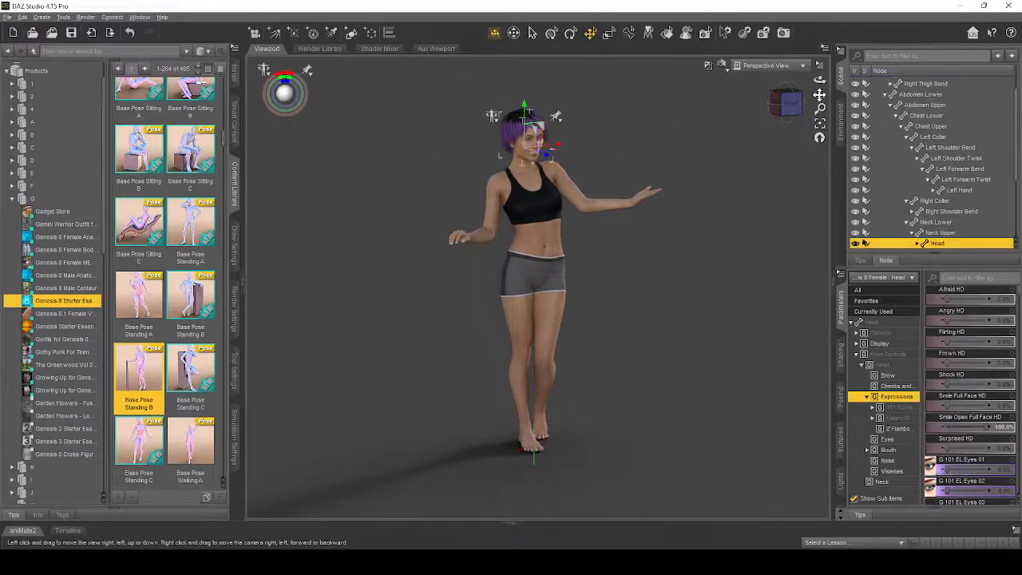
left_click(820, 122)
mouse_move(820, 80)
left_mouse_down()
mouse_move(792, 83)
mouse_move(820, 80)
left_mouse_up()
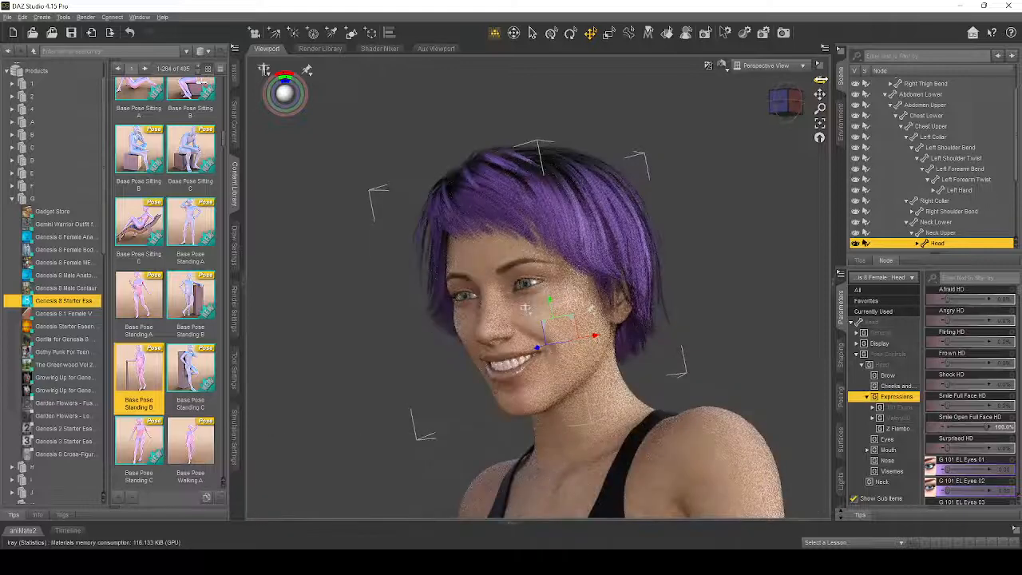
- View the smiling head from another angle, and select the Genesis 8 Female figure and frame its whole body
left_click_drag(781, 107, 786, 118)
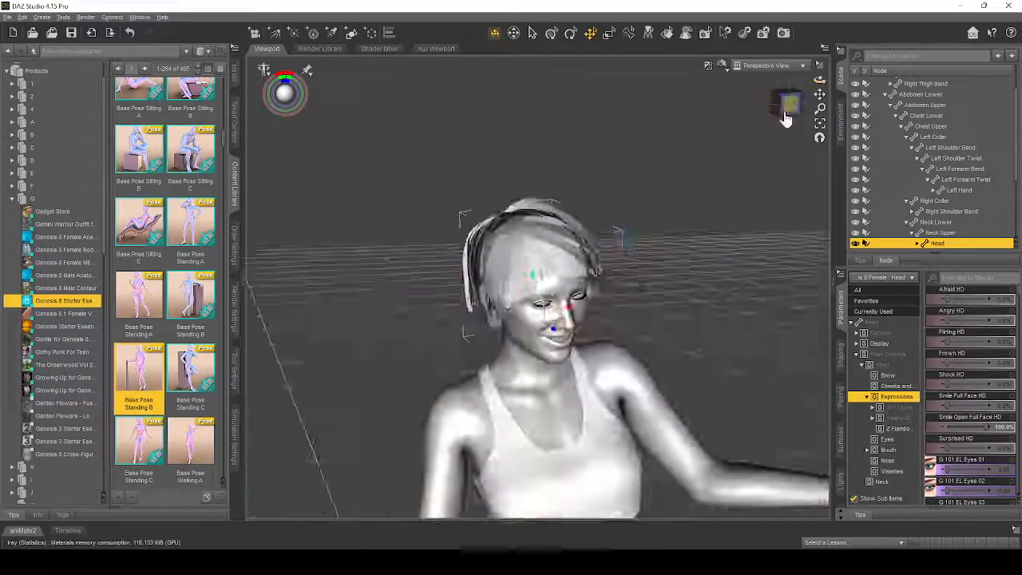
left_click(820, 123)
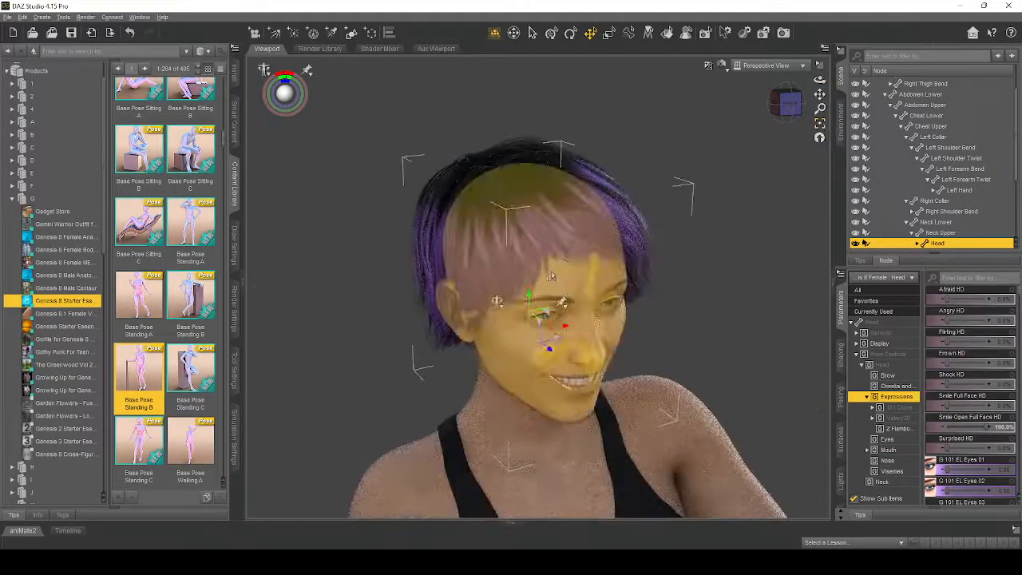
left_click(551, 275)
left_click(820, 124)
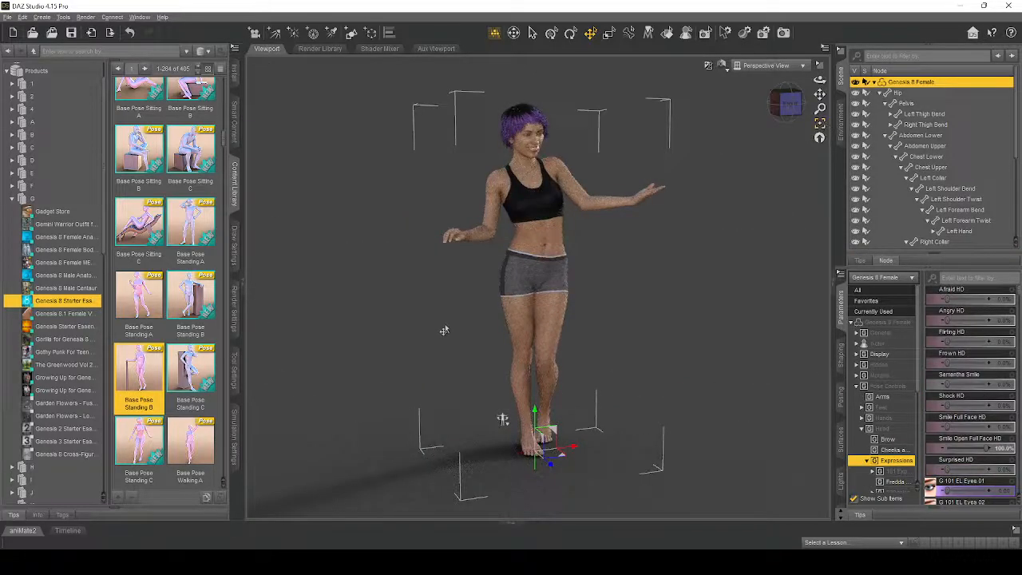
- Set the render environment mode to Sun-Sky Only
left_click(238, 321)
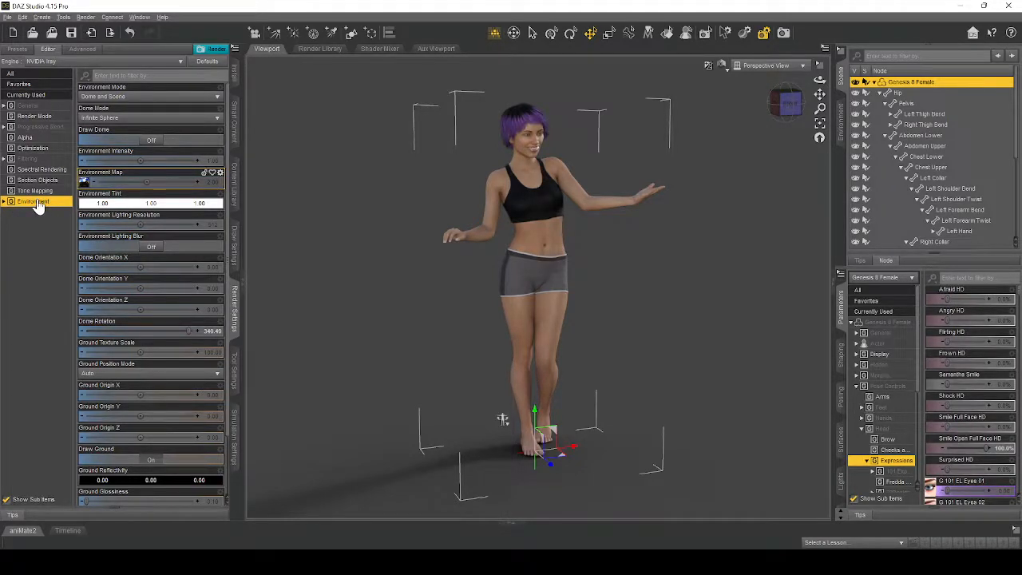
left_click(111, 98)
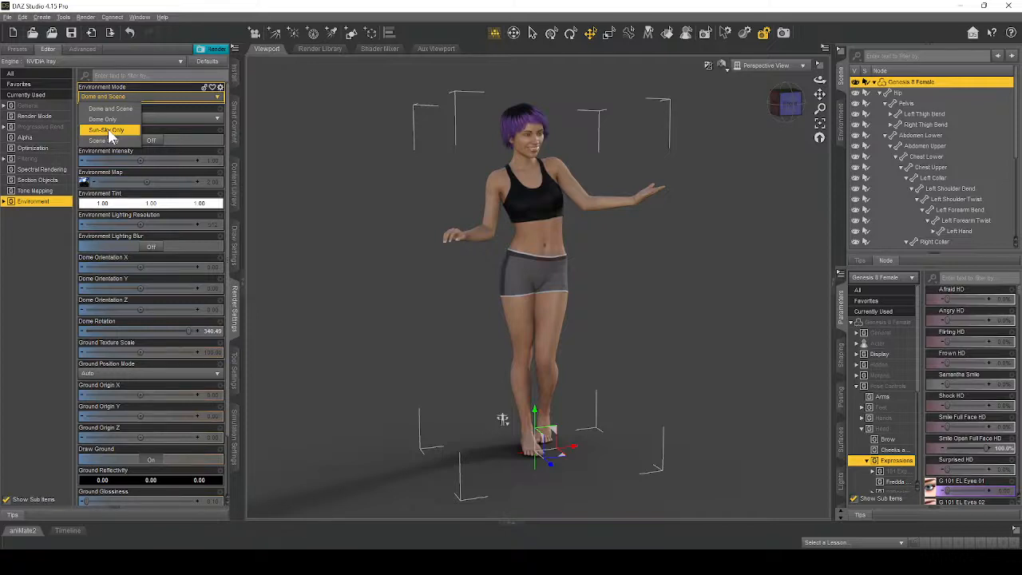
left_click(108, 129)
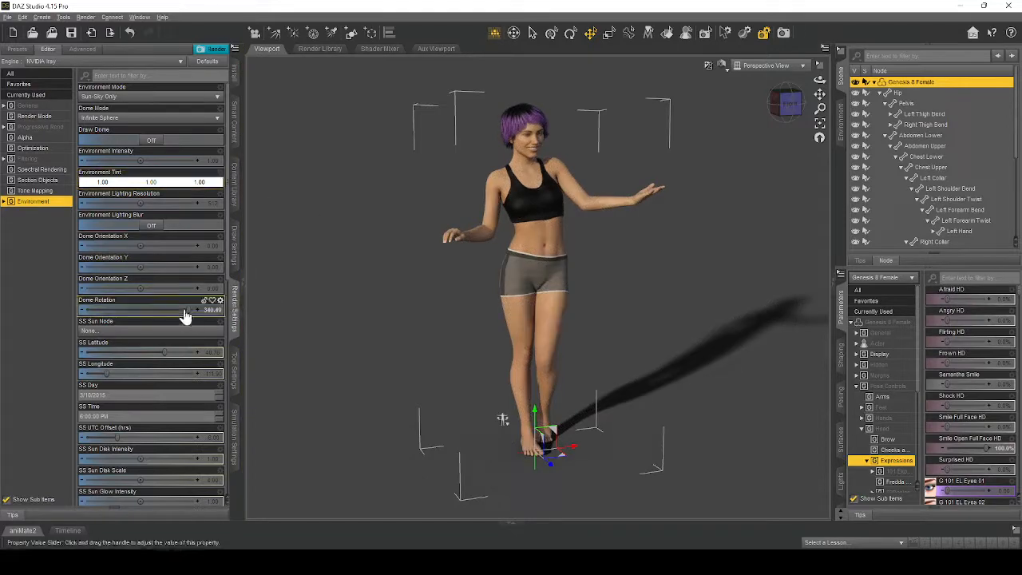
- Try a Dome Rotation of about 289 with the SS Time at 12:00 PM, and reset the Dome Rotation to 0
left_click_drag(187, 310, 172, 308)
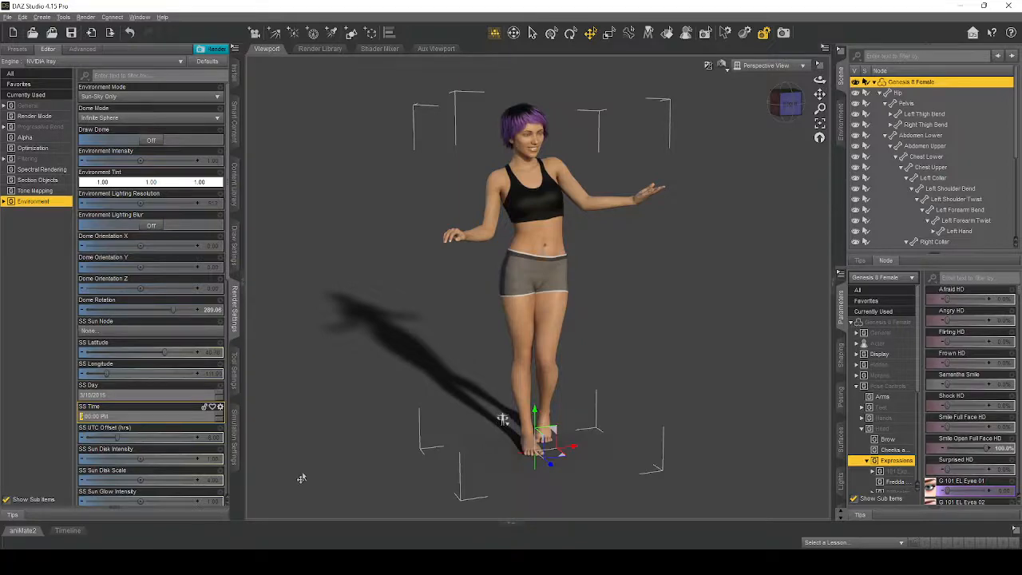
type("12")
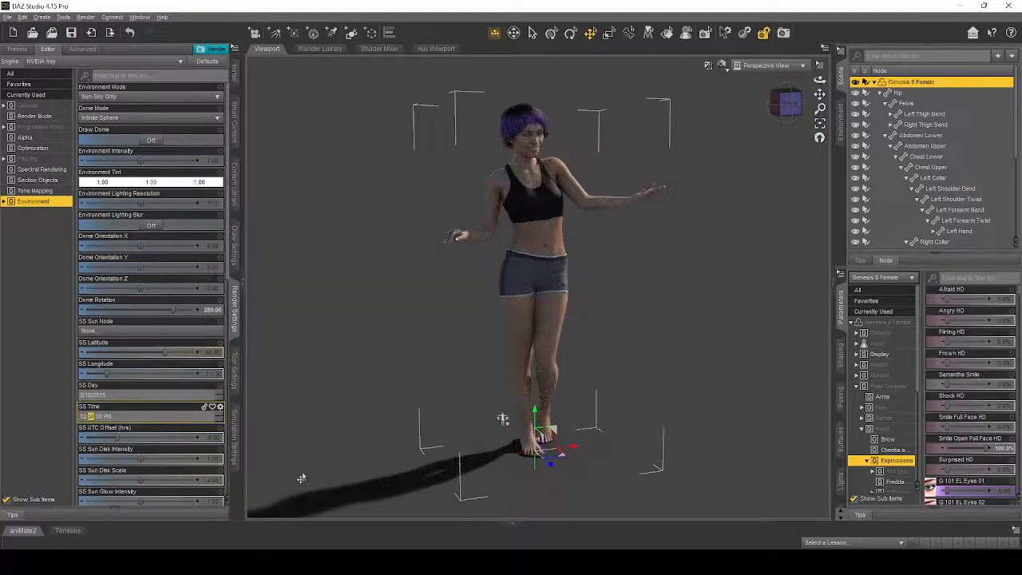
left_click(214, 311)
type("0")
key("Return")
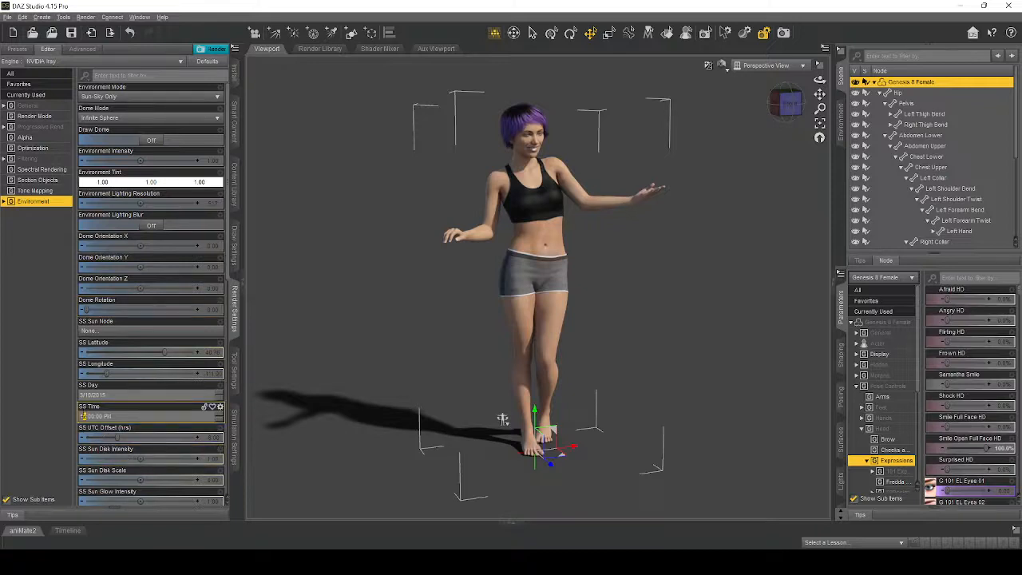
- Set the SS Time to 6:00 PM and try a Dome Rotation of about 368
left_click(82, 416)
type("6")
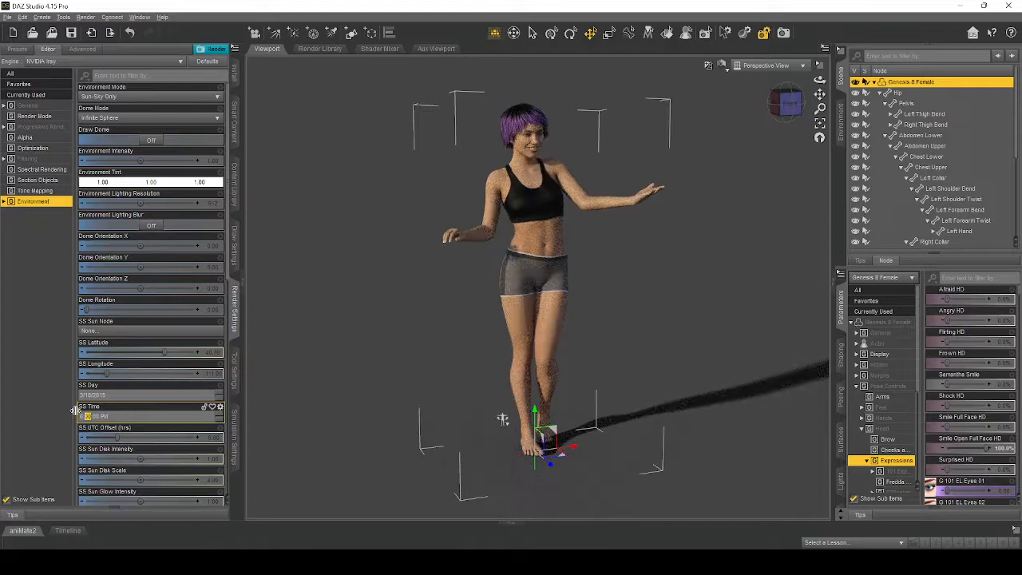
left_click(98, 309)
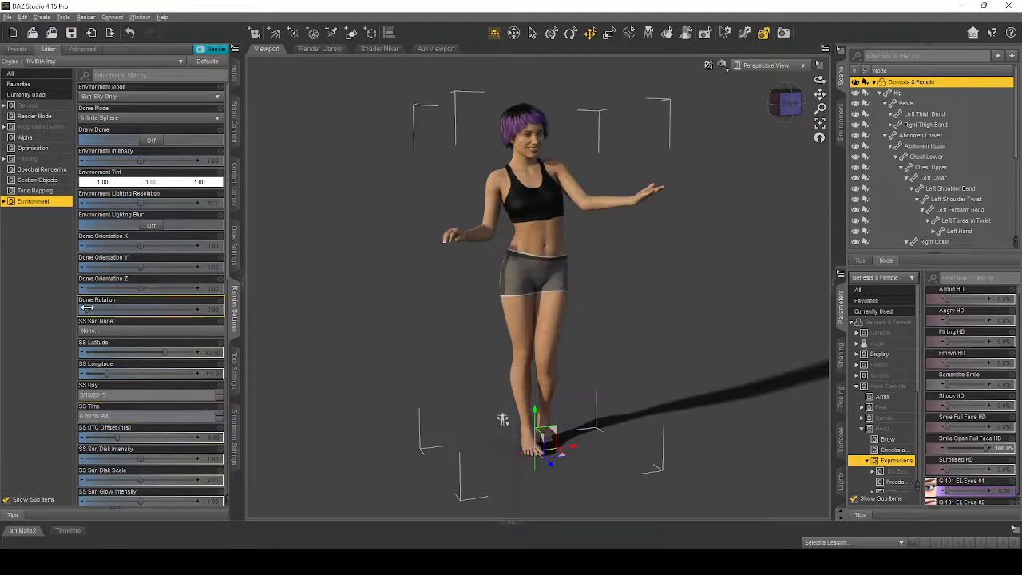
left_click_drag(97, 309, 227, 308)
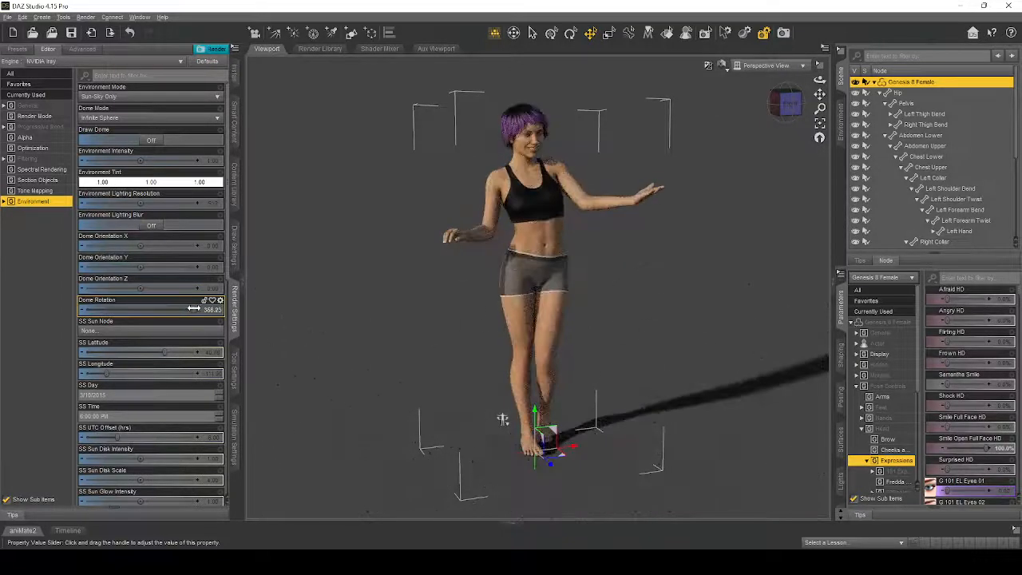
- Frame the figure's upper body from the front, set the Dome Rotation to about 216, and clear the selection
left_click(536, 144)
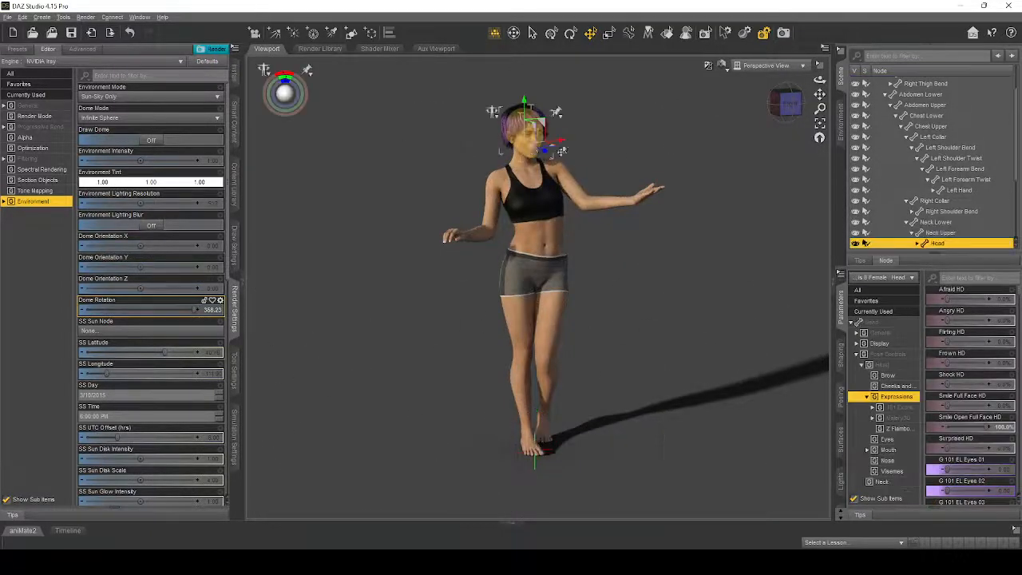
left_click(821, 124)
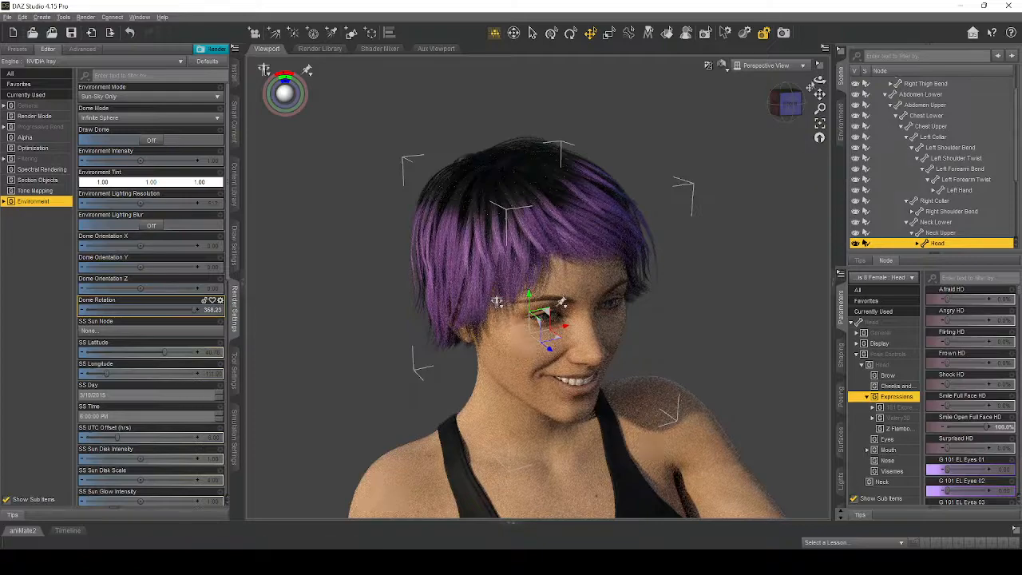
left_click_drag(820, 80, 796, 40)
scroll(776, 169, "down", 5)
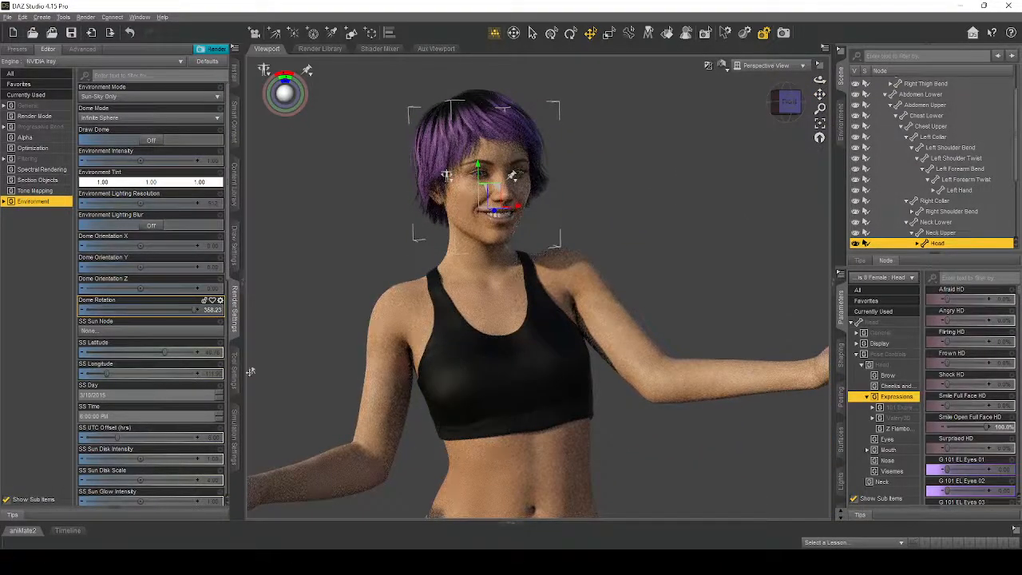
left_click_drag(184, 310, 151, 307)
left_click(733, 229)
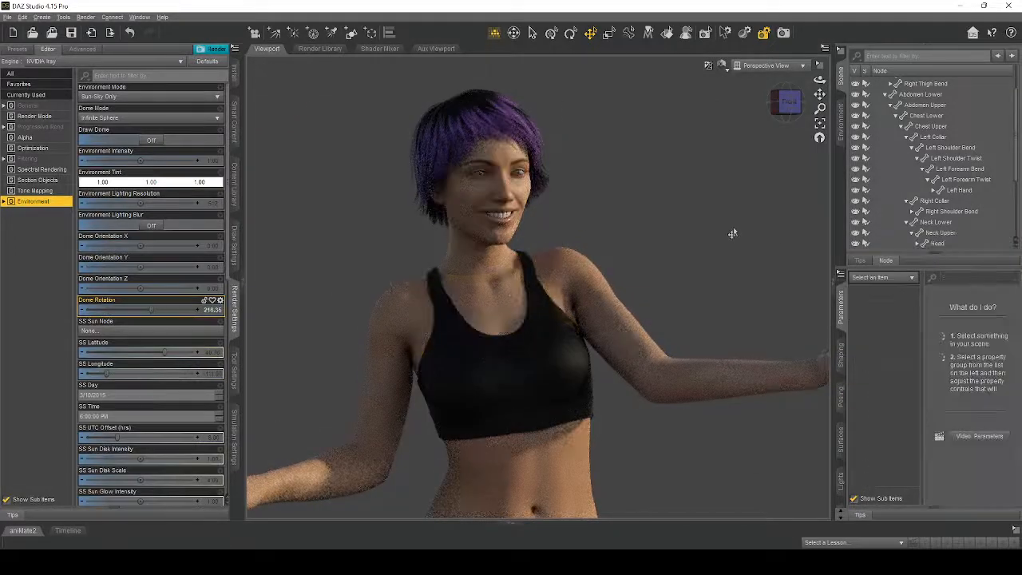
left_click_drag(820, 94, 838, 92)
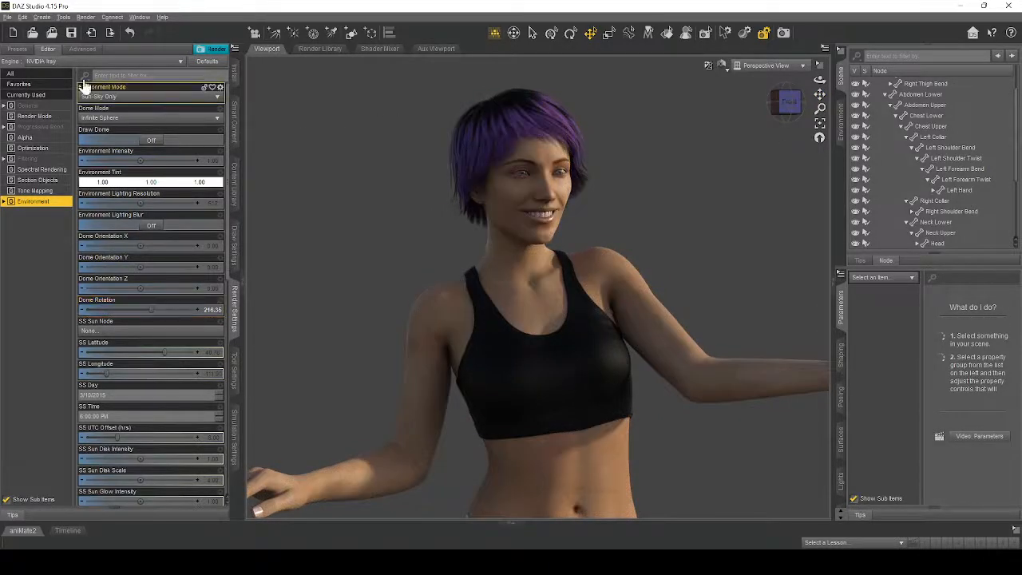
- Examine the complete list of render settings and the dimension presets, keeping the Active Viewport preset
left_click(15, 75)
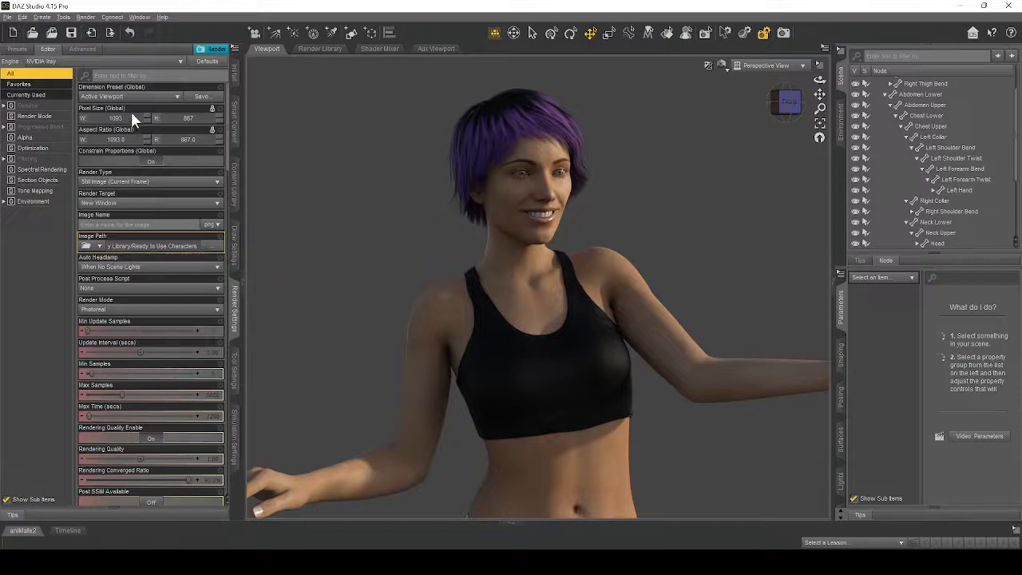
left_click(104, 97)
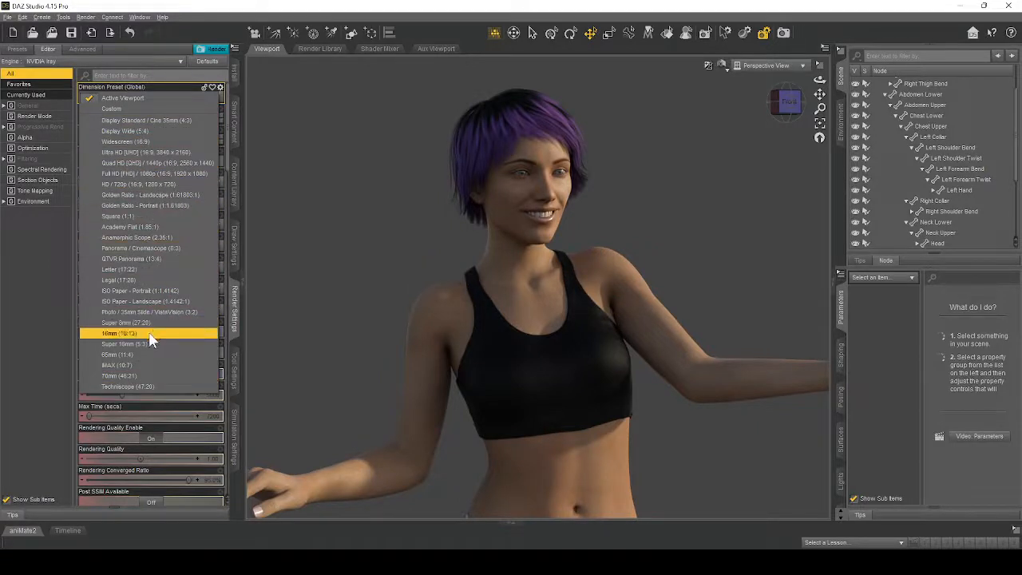
left_click(135, 98)
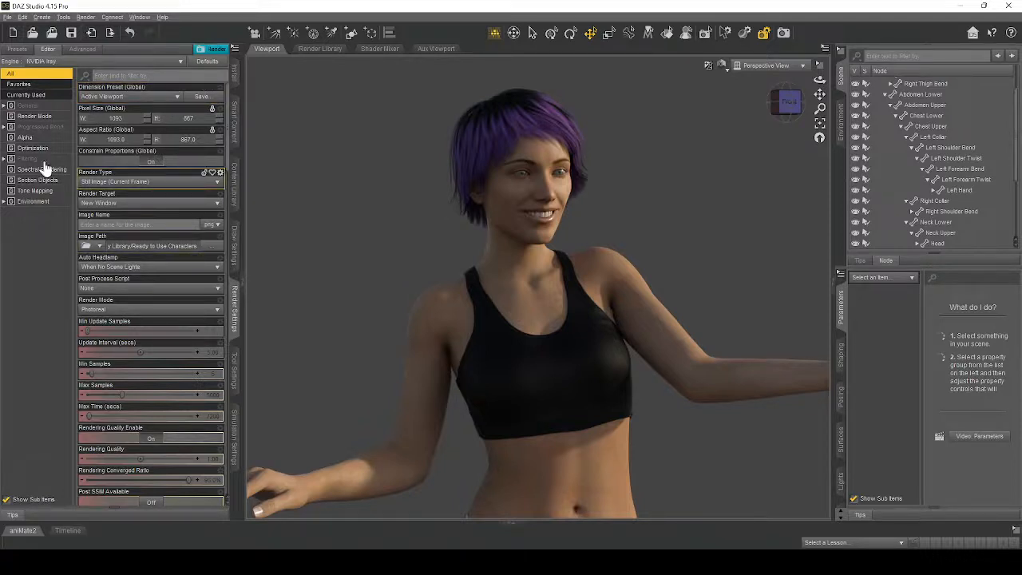
scroll(132, 274, "down", 5)
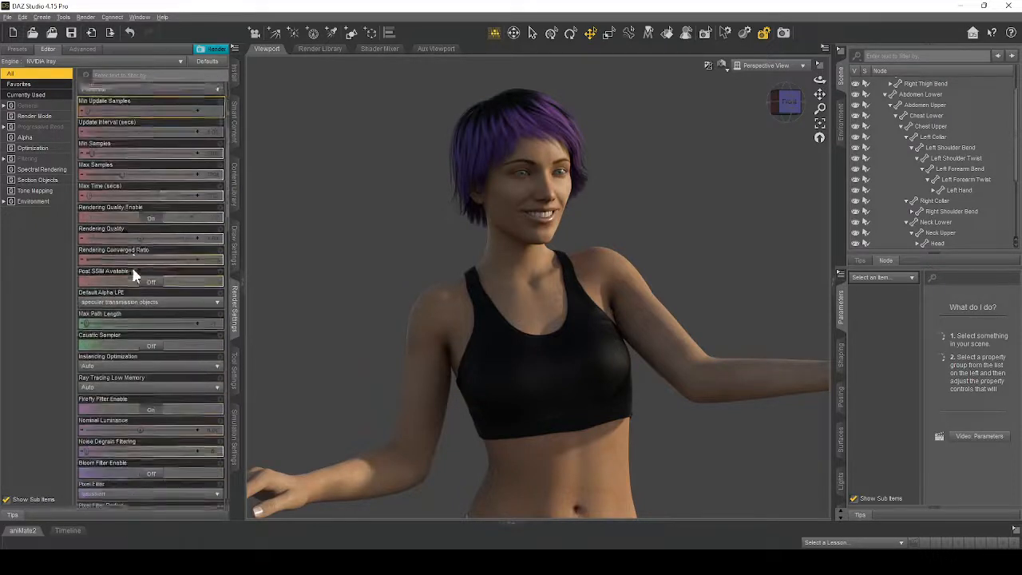
scroll(147, 359, "up", 5)
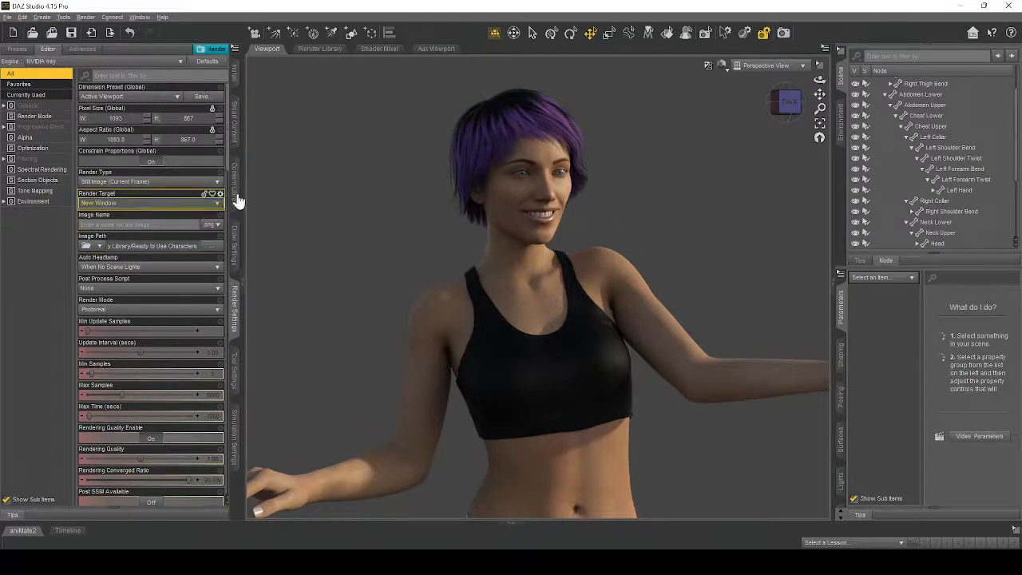
- Render the current view and save the image as a PNG named Test 1
left_click(784, 35)
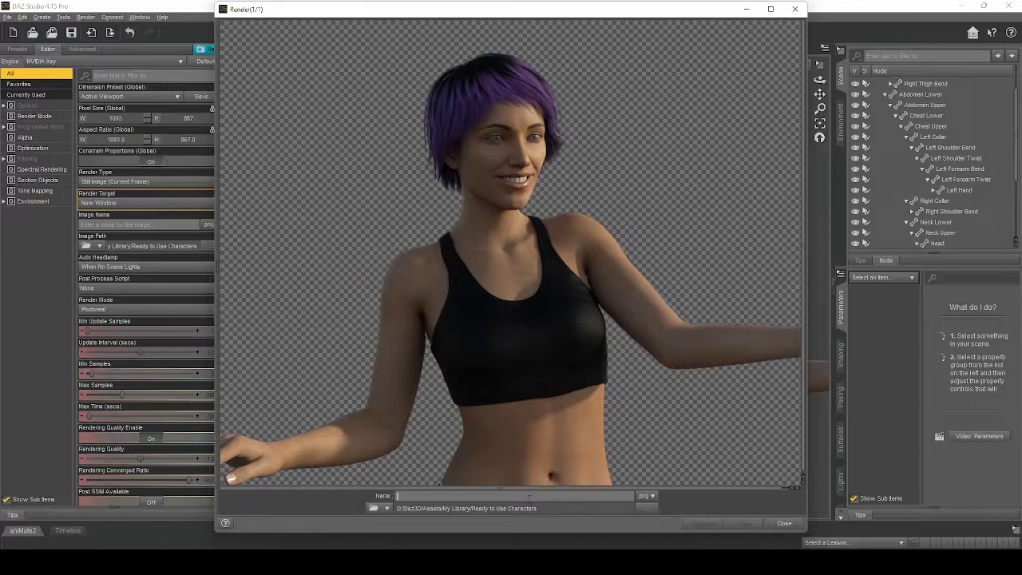
type("test 0")
left_click(744, 524)
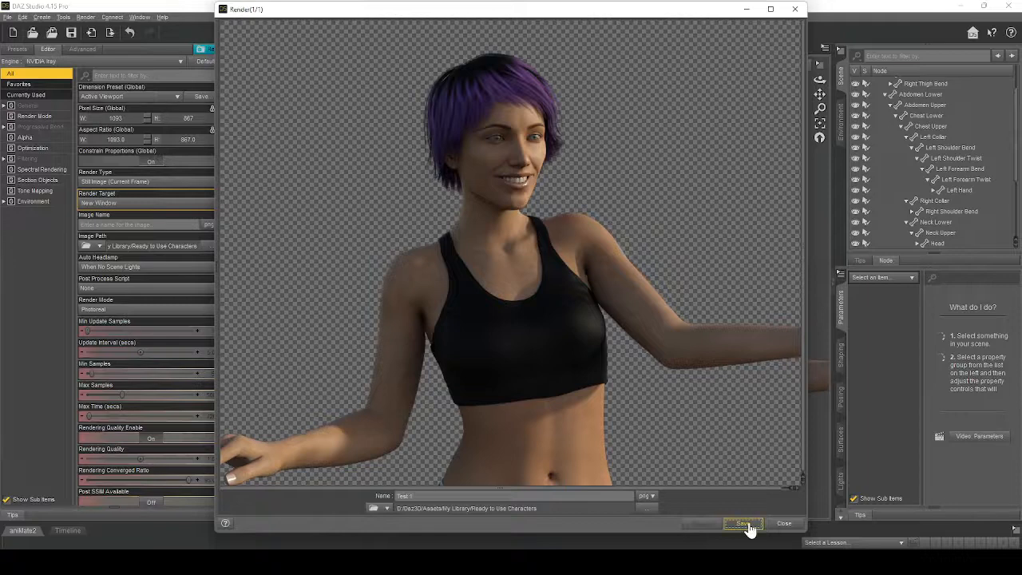